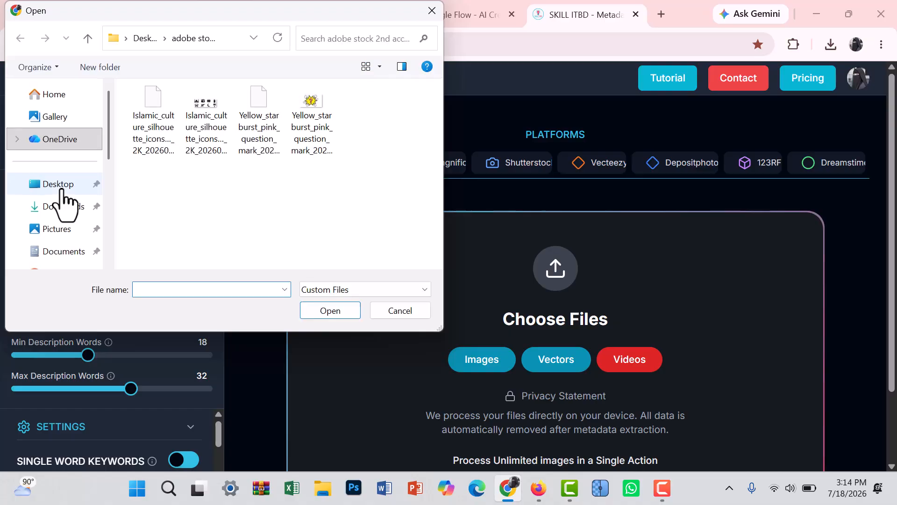
Browse the file picker to the Music folder
left_click(57, 206)
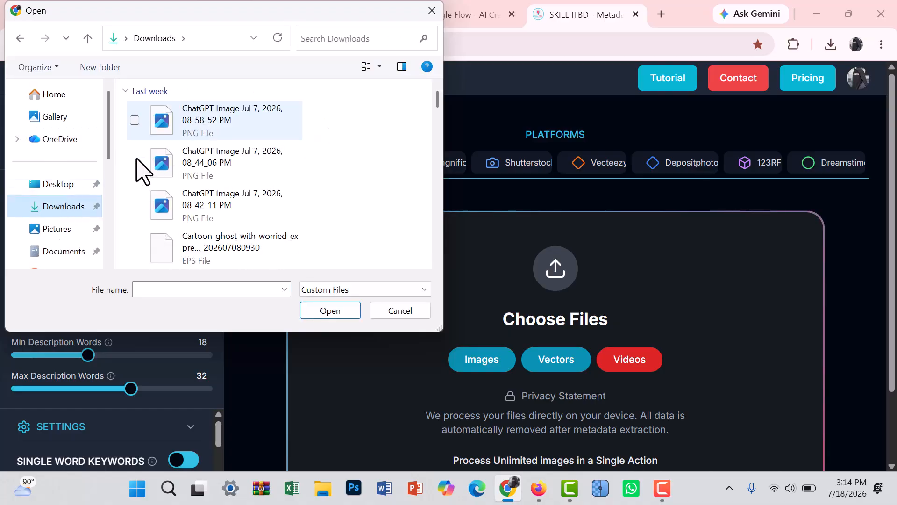
left_click(46, 185)
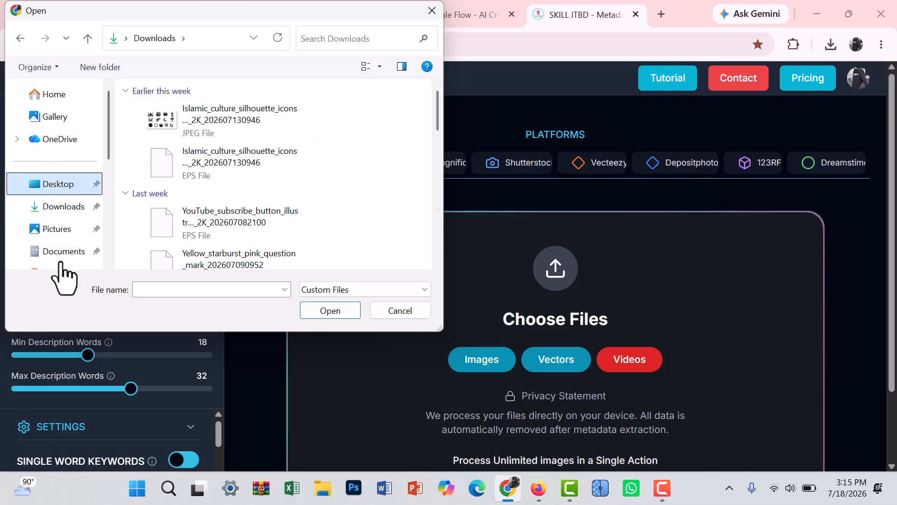
scroll(46, 215, "down", 2)
left_click(55, 135)
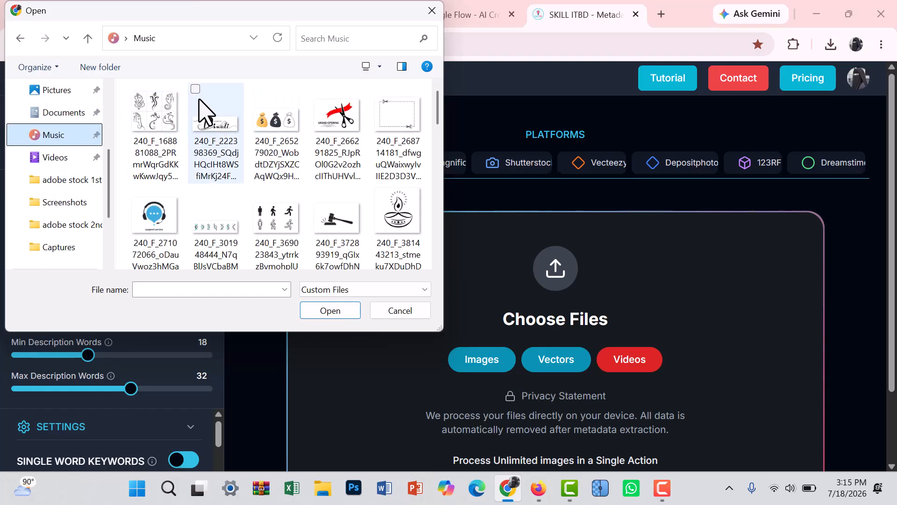
Select the Happy Labor Day calligraphy image and the four-design Labor Day set image, and add both for processing
left_click(194, 92)
scroll(227, 164, "down", 4)
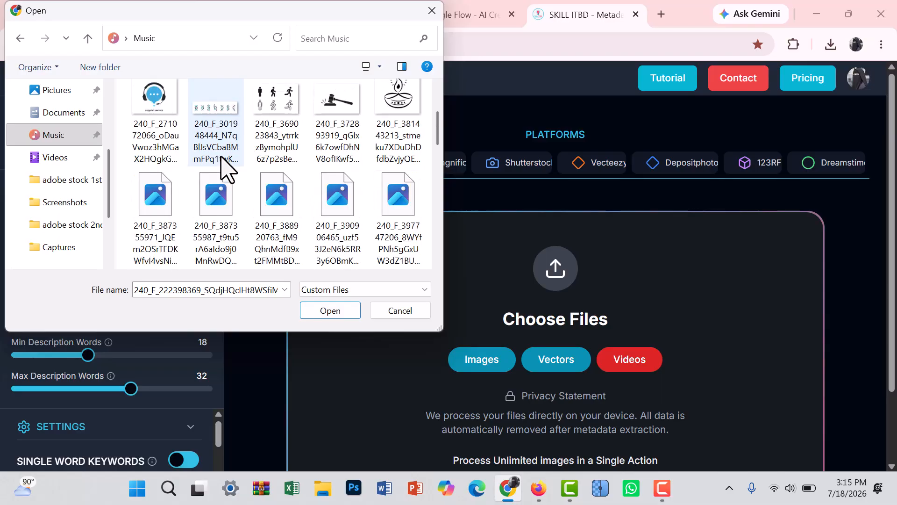
scroll(208, 154, "down", 6)
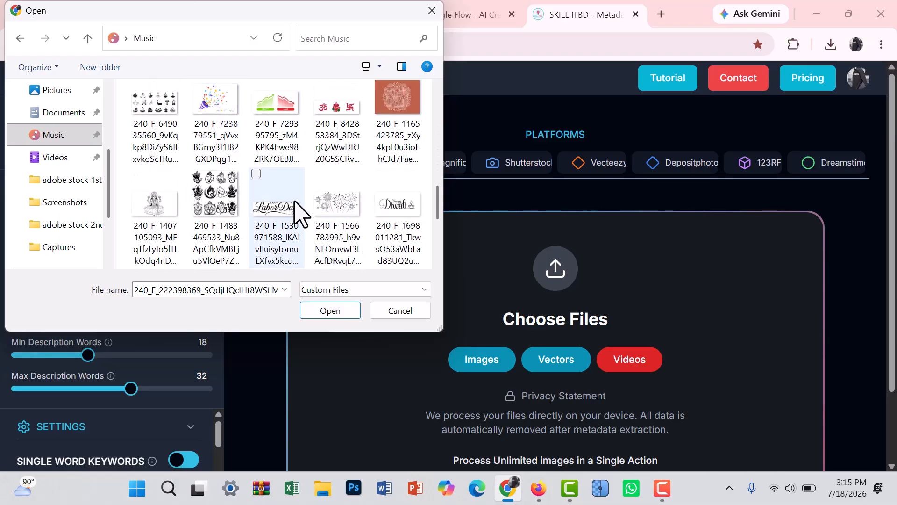
left_click(260, 190)
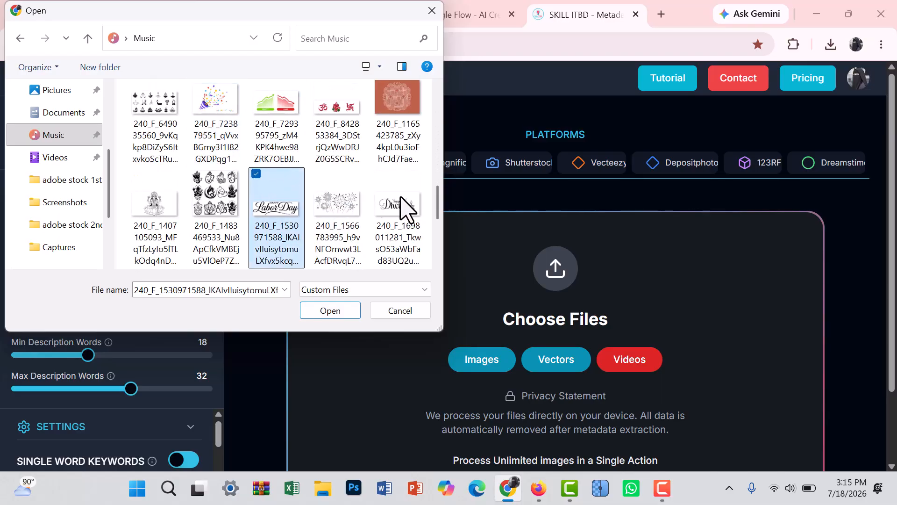
scroll(269, 238, "down", 5)
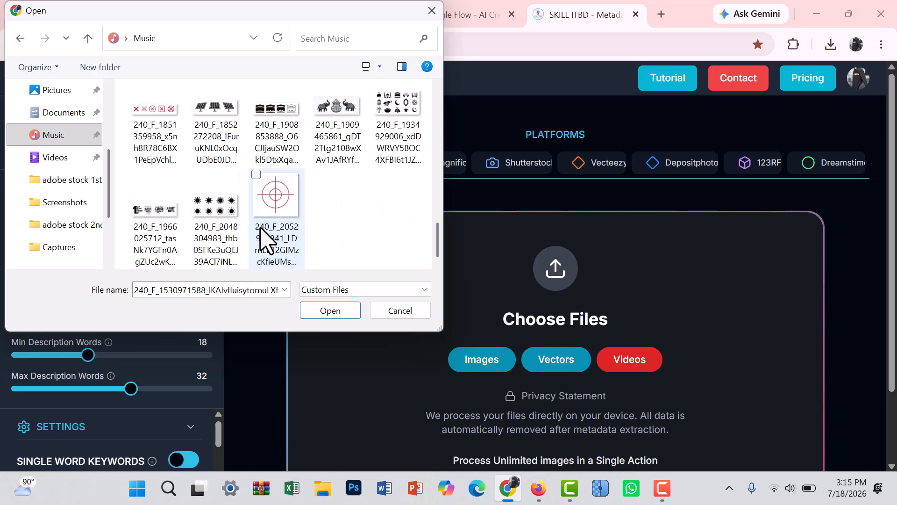
left_click(139, 192, "ctrl")
left_click(333, 311)
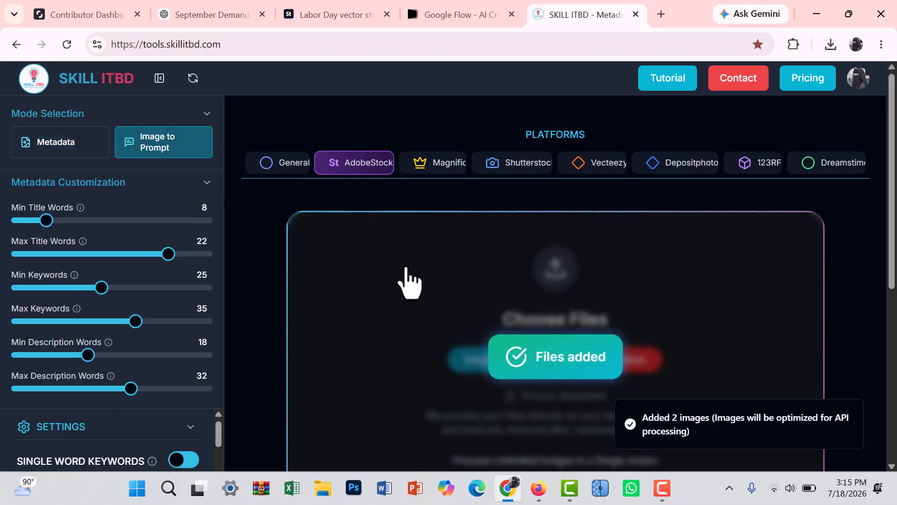
Process all added images to generate prompts from them
scroll(393, 300, "down", 6)
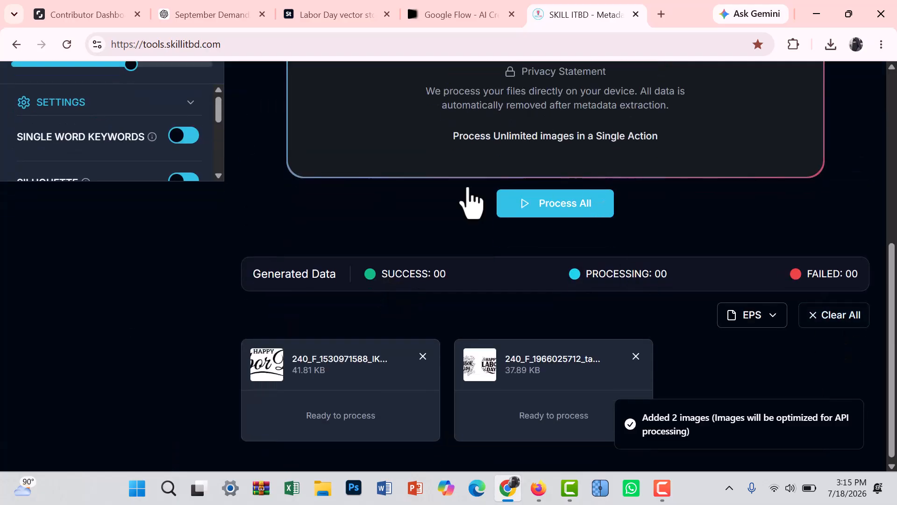
scroll(180, 270, "up", 7)
scroll(530, 326, "down", 6)
left_click(563, 244)
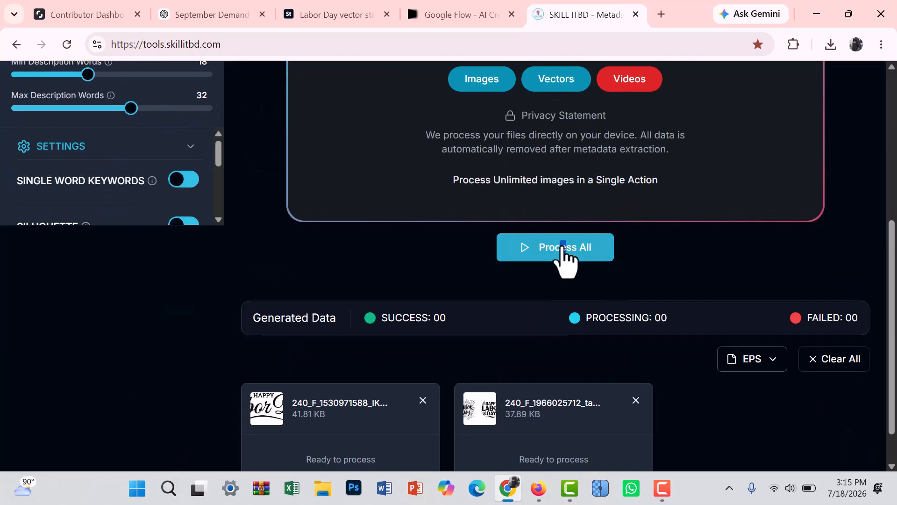
scroll(387, 291, "down", 1)
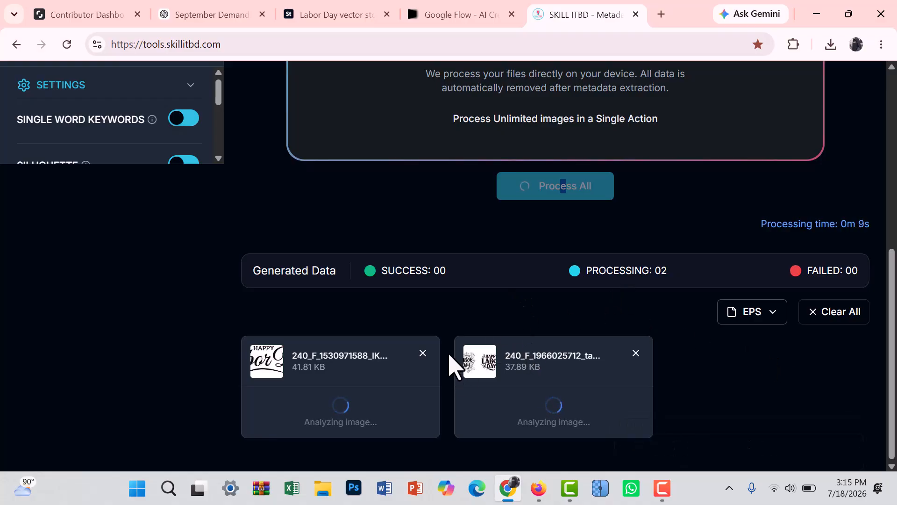
Copy the generated prompt for the Happy Labor Day calligraphy image
scroll(449, 355, "down", 12)
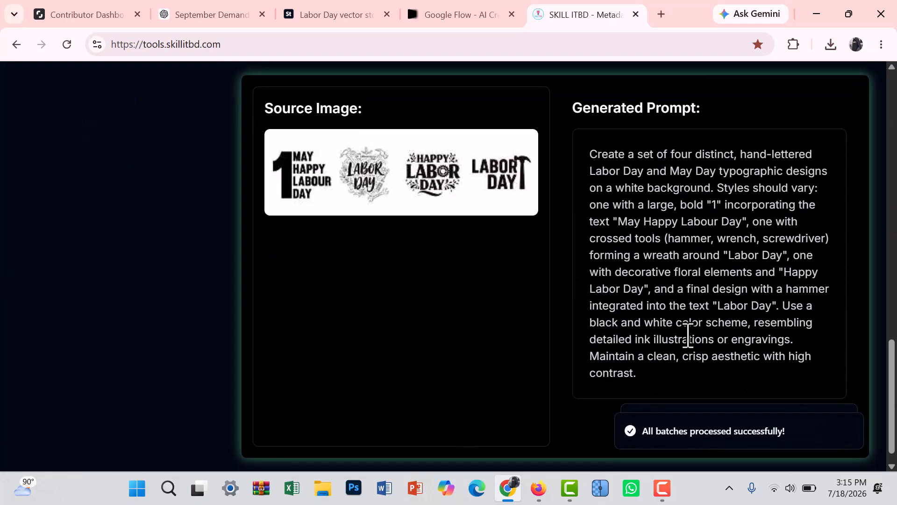
scroll(645, 202, "up", 6)
left_click(742, 306)
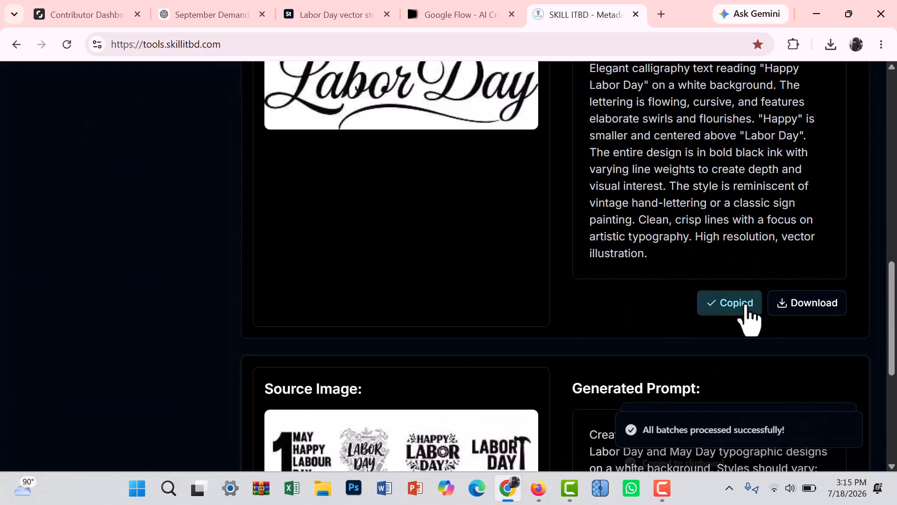
Switch to Google Flow, start a project, and submit the copied calligraphy prompt as plain text
left_click(464, 11)
left_click(441, 414)
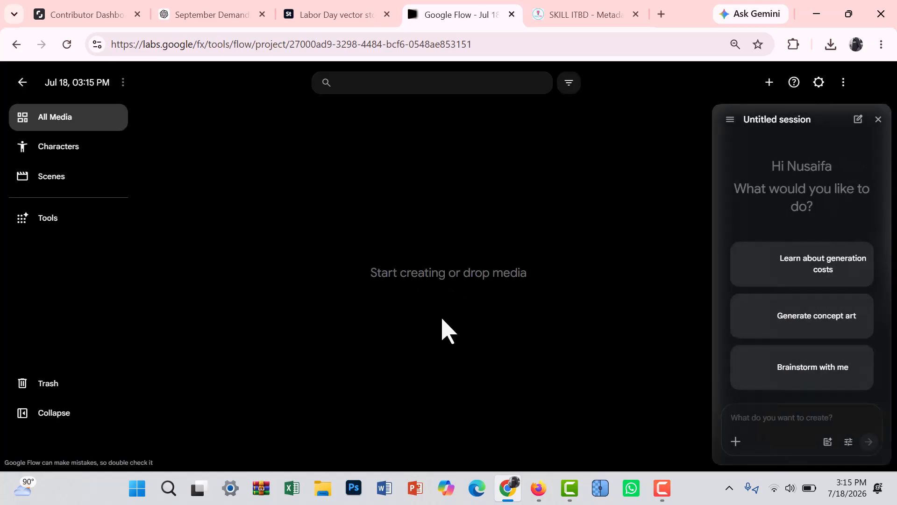
right_click(770, 423)
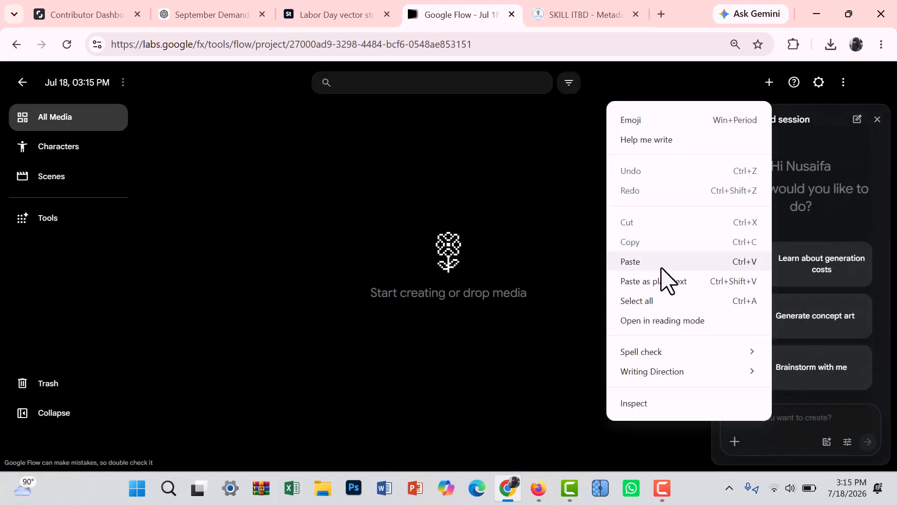
left_click(671, 280)
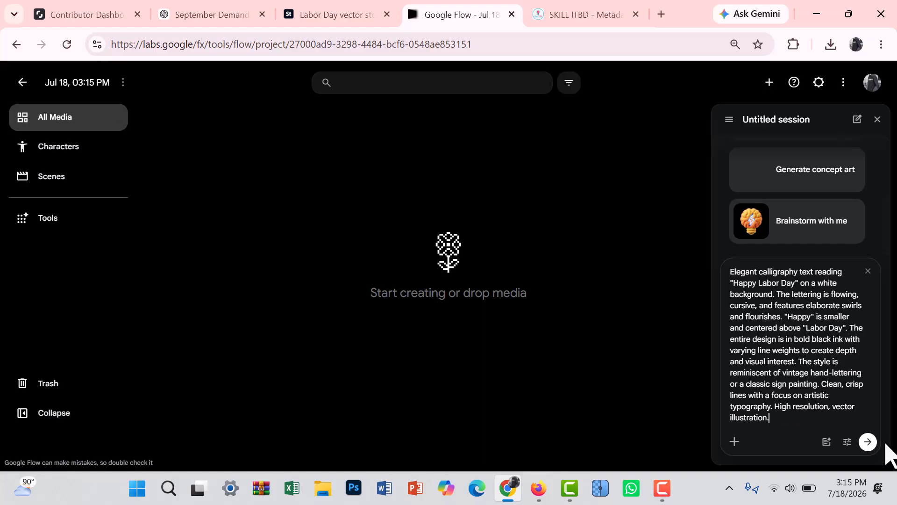
left_click(869, 442)
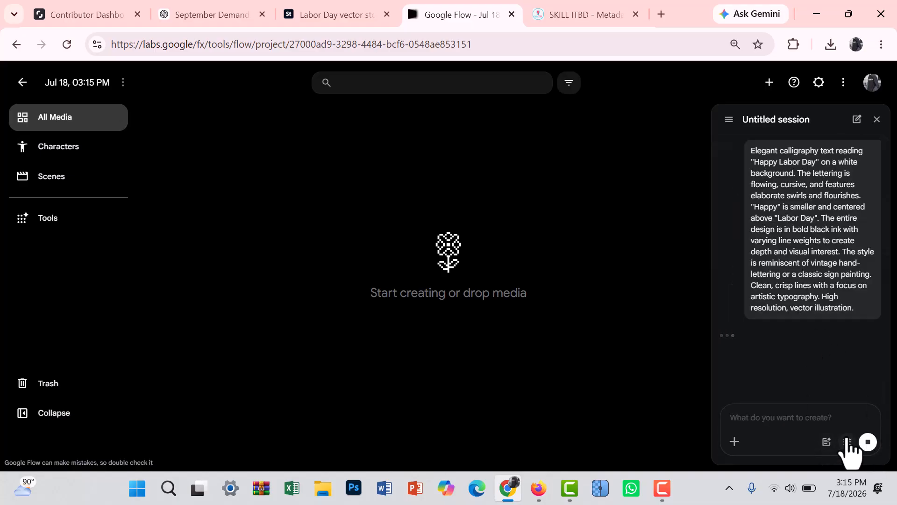
Set the agent to never confirm before generating and the image generation default to 1x, and save the settings
left_click(847, 442)
left_click(727, 199)
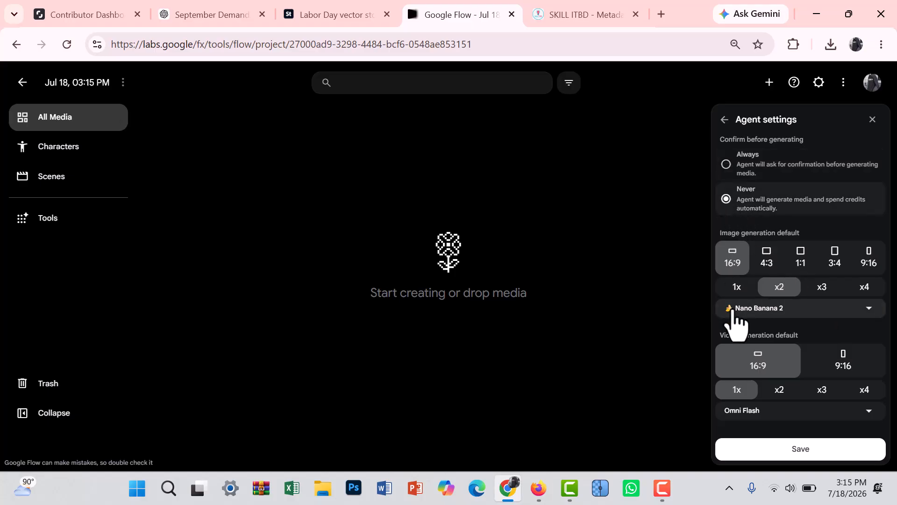
left_click(736, 288)
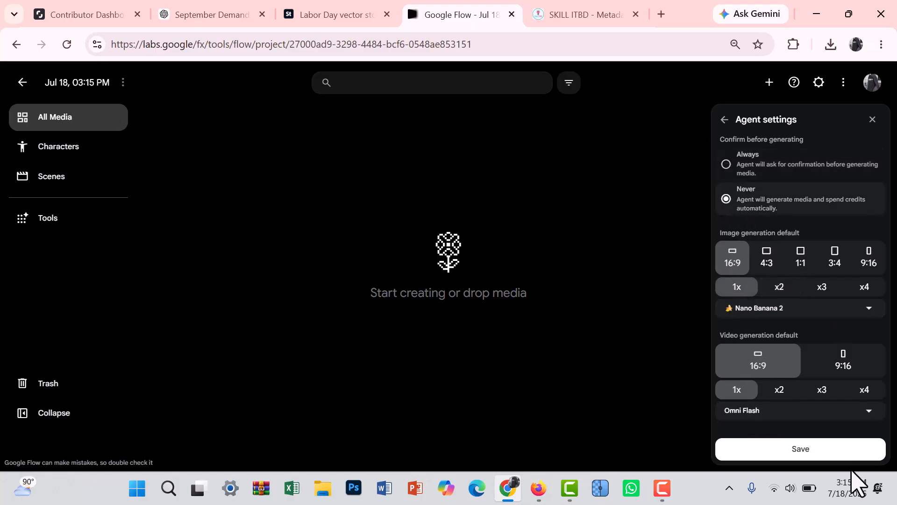
left_click(837, 446)
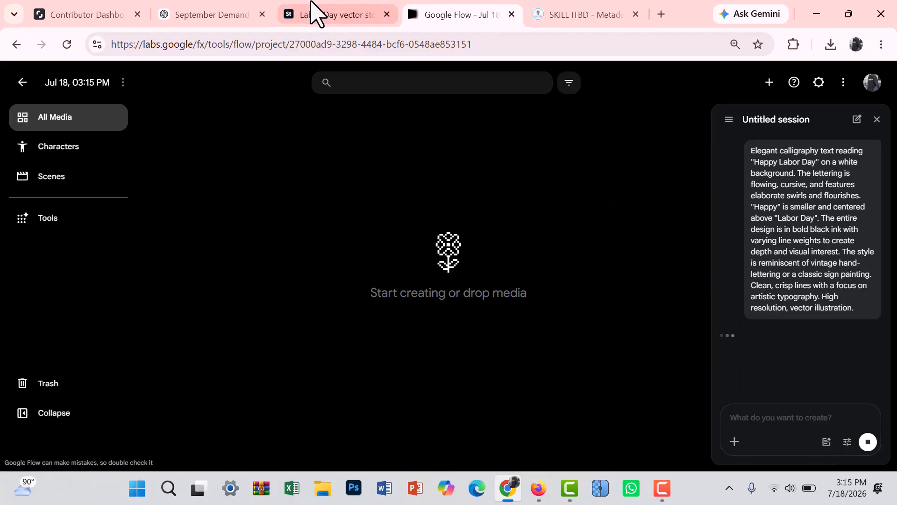
Close the Adobe Stock Labor Day search page and review the September demandable days list in ChatGPT
left_click(358, 19)
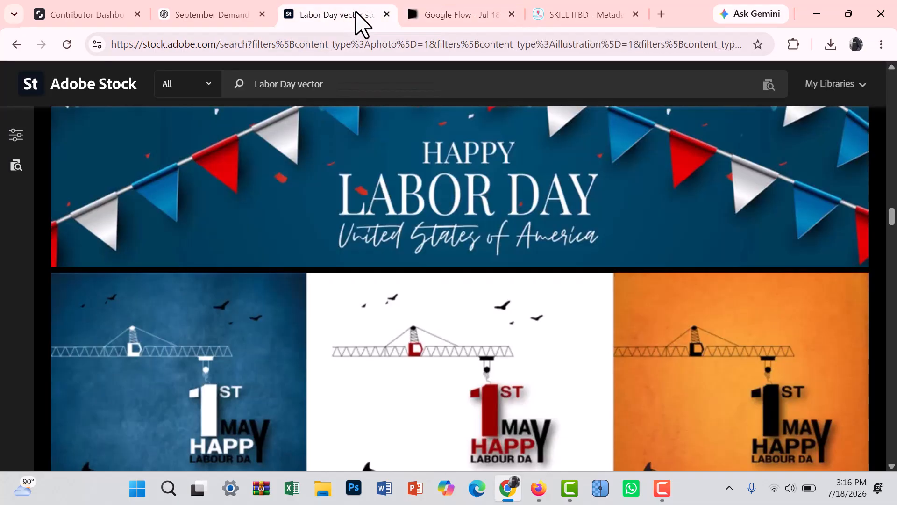
left_click(387, 15)
left_click(238, 19)
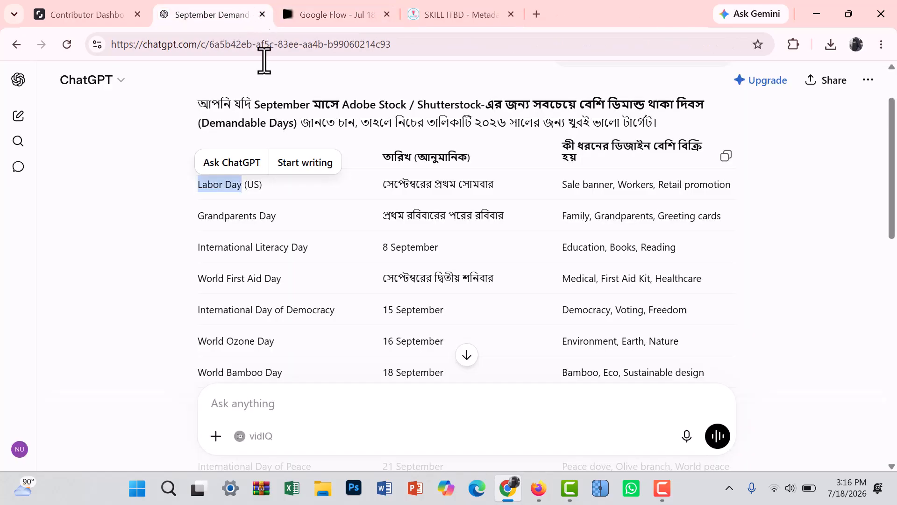
scroll(423, 274, "down", 5)
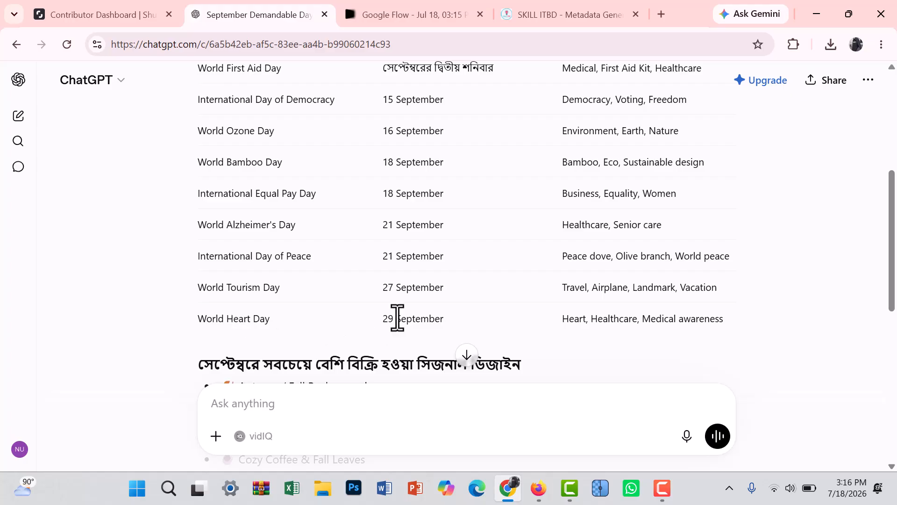
scroll(426, 322, "up", 5)
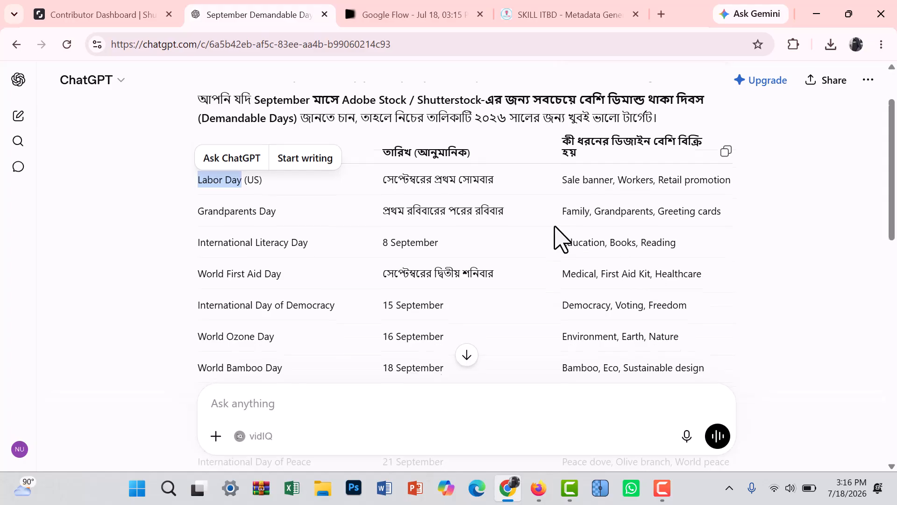
scroll(775, 270, "down", 6)
Review the generated Labor Day prompts in SKILL ITBD and the September days list in ChatGPT while Google Flow generates
left_click(551, 14)
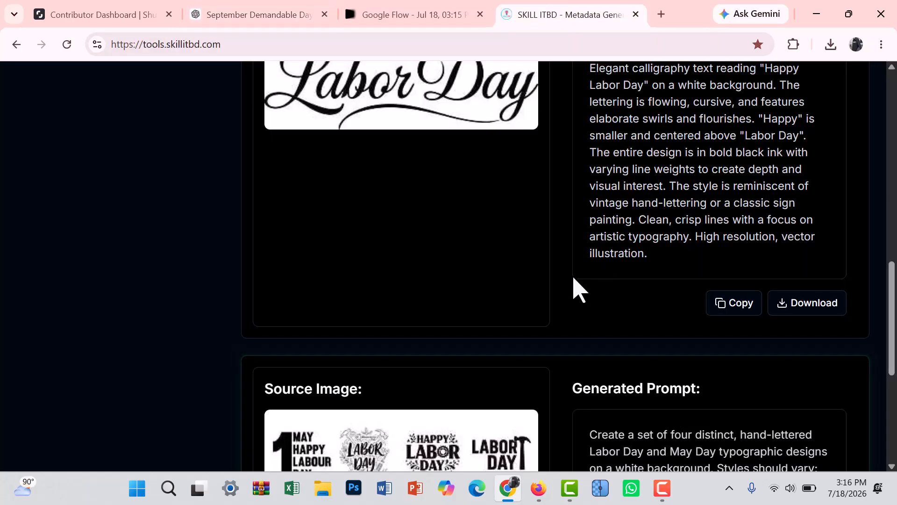
scroll(580, 283, "up", 9)
left_click(411, 18)
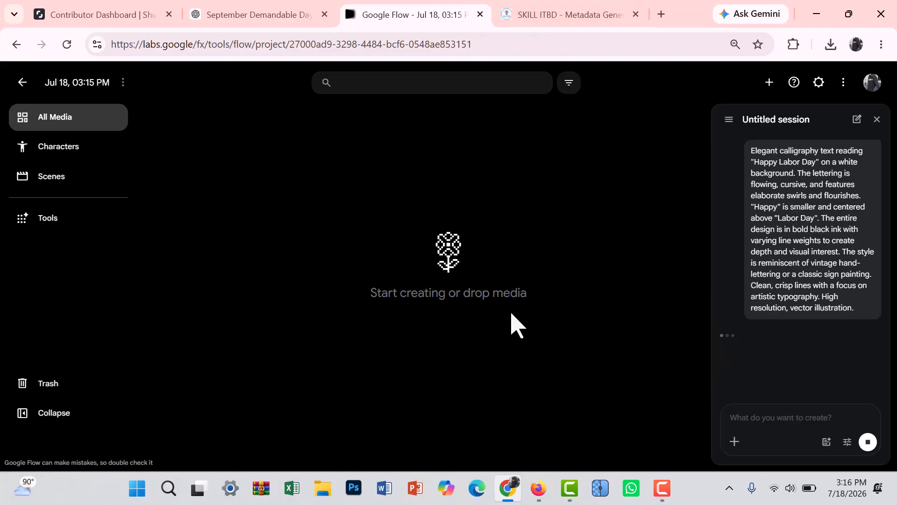
left_click(261, 15)
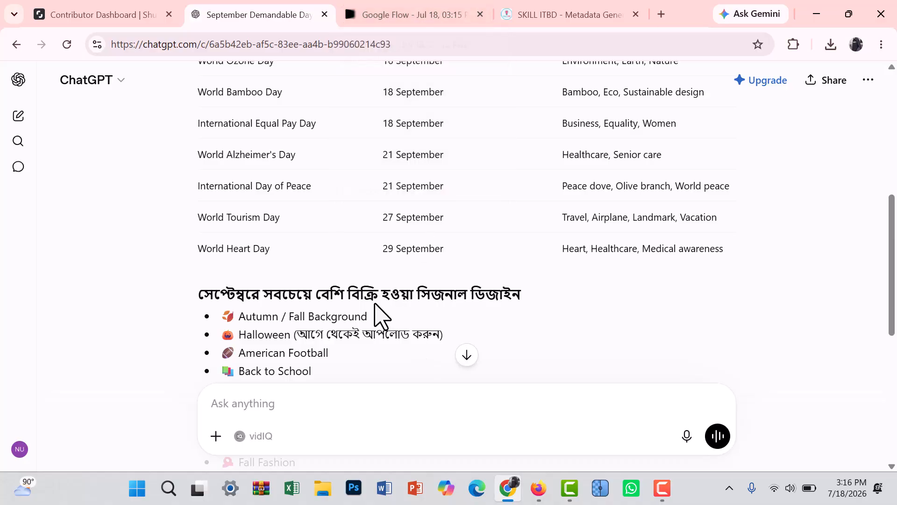
scroll(427, 278, "up", 6)
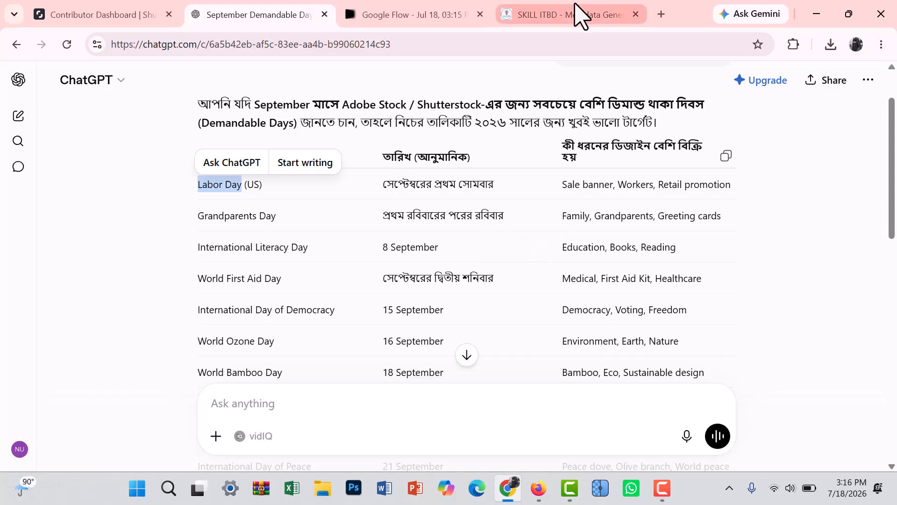
left_click(580, 14)
scroll(689, 280, "down", 5)
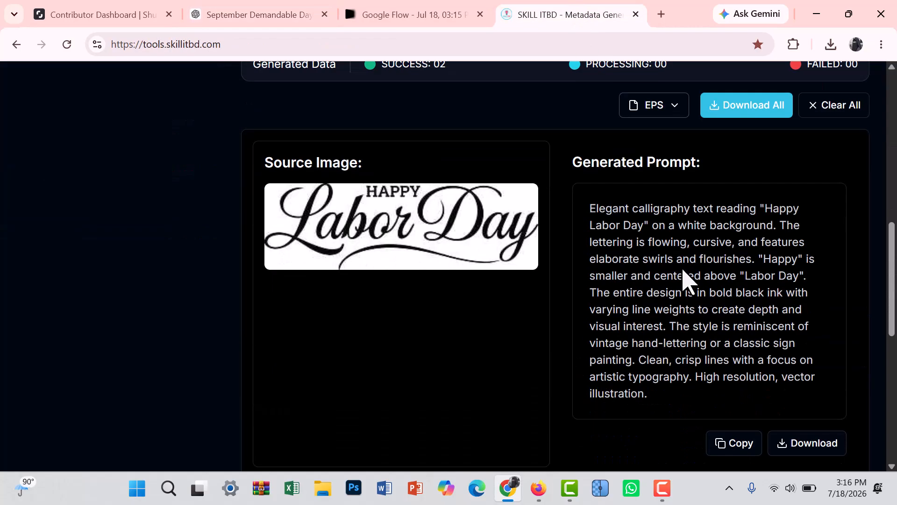
In Google Flow, reuse and resubmit the failed generation's calligraphy prompt and delete the failed item
left_click(372, 14)
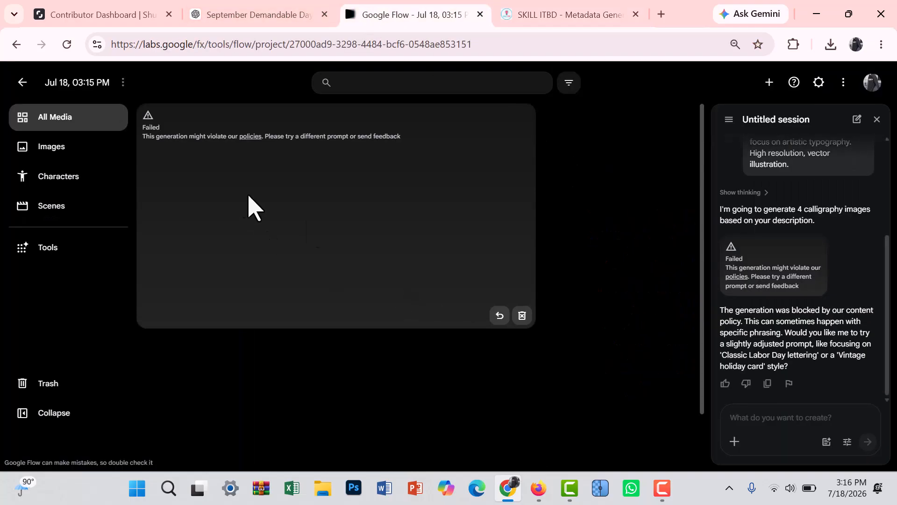
left_click(498, 315)
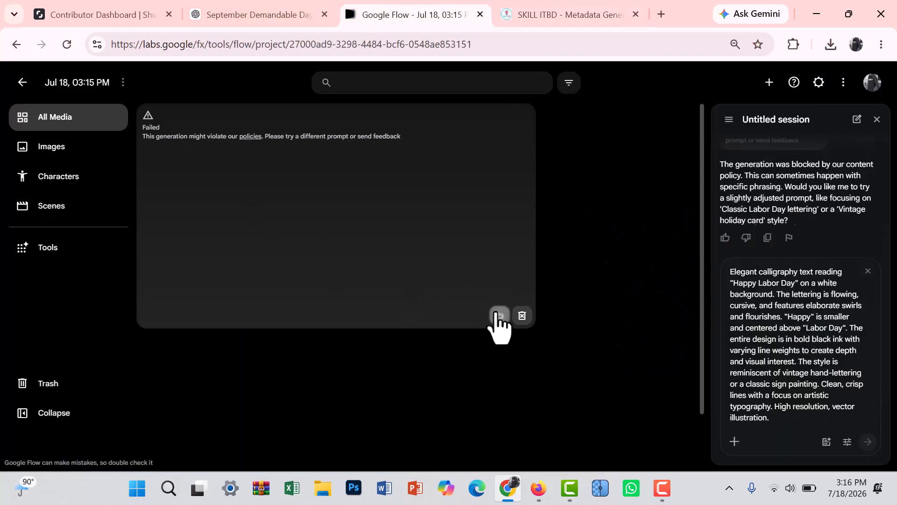
left_click(869, 442)
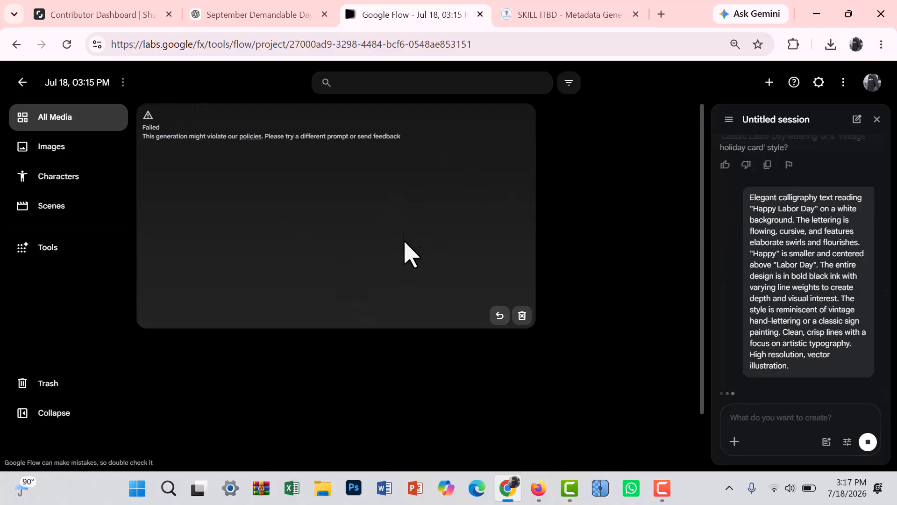
left_click(522, 316)
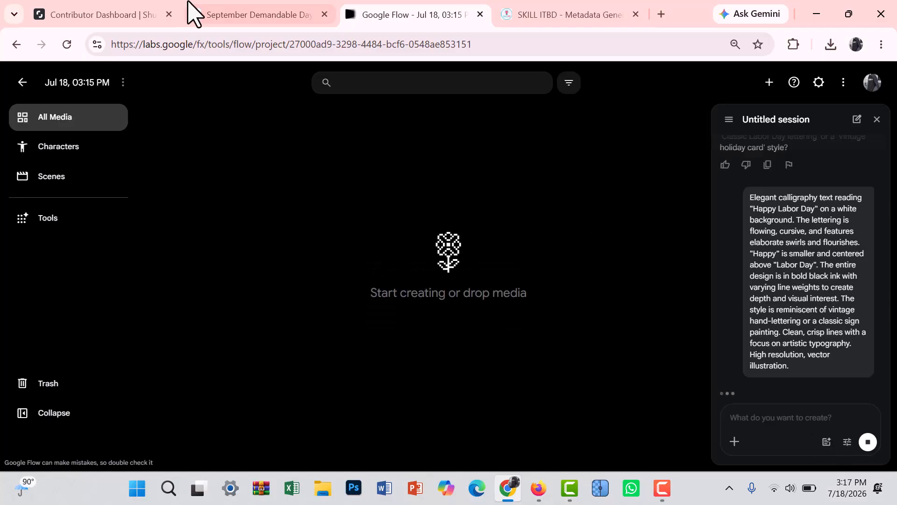
Switch to Firefox to view the Adobe Stock contributor dashboard
mouse_move(222, 10)
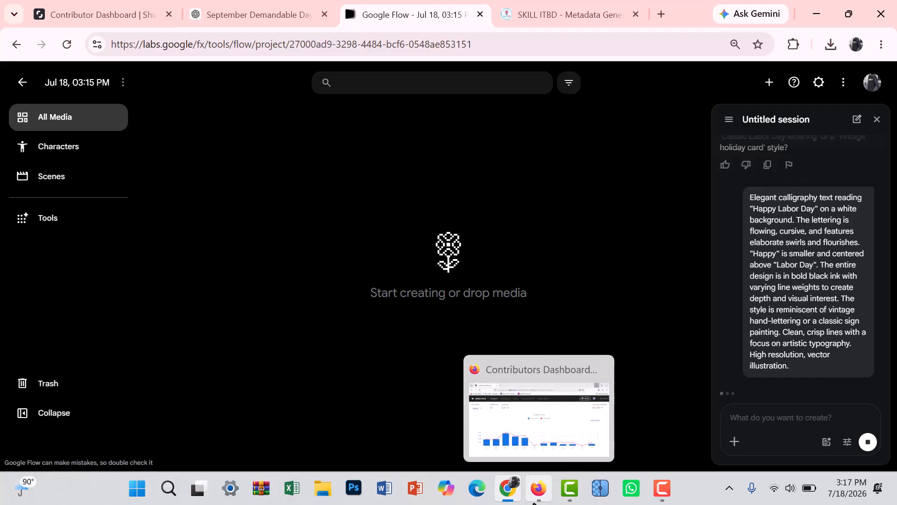
left_click(534, 425)
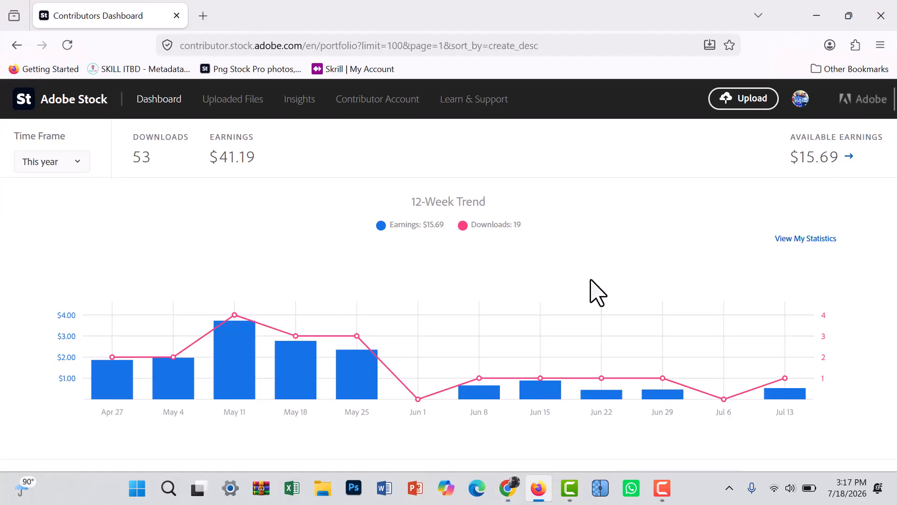
Open the details of the first portfolio file, the cartoon comic explosion with a question mark
scroll(591, 290, "down", 4)
scroll(302, 294, "down", 3)
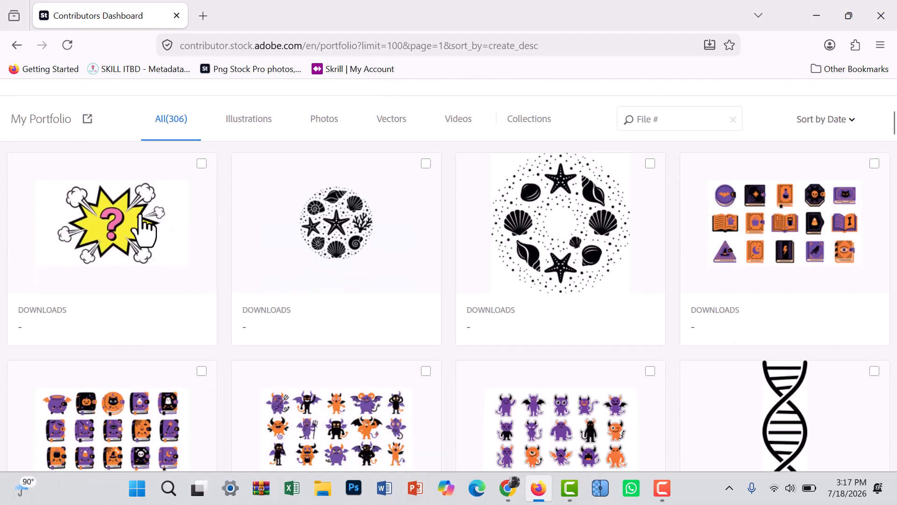
left_click_drag(14, 171, 156, 320)
left_click(92, 240)
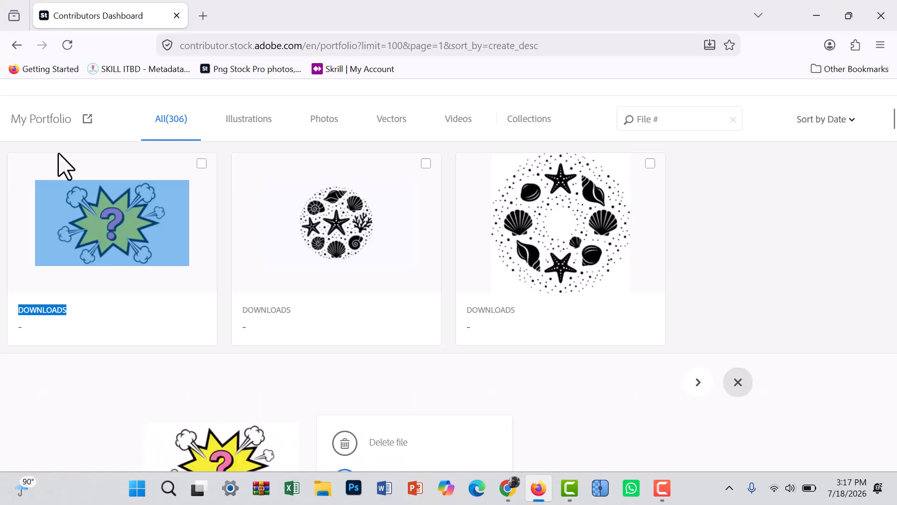
Examine the question mark illustration's format, upload date, title, category and keywords, and return to the 12-Week Trend chart
scroll(155, 266, "down", 2)
scroll(158, 280, "down", 2)
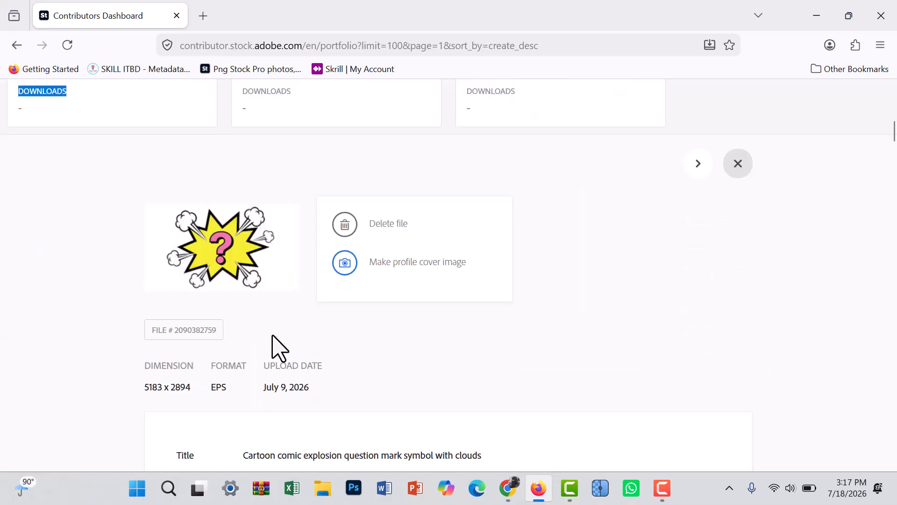
scroll(220, 255, "down", 3)
scroll(357, 360, "down", 1)
scroll(351, 345, "down", 3)
scroll(351, 344, "up", 7)
scroll(350, 344, "down", 6)
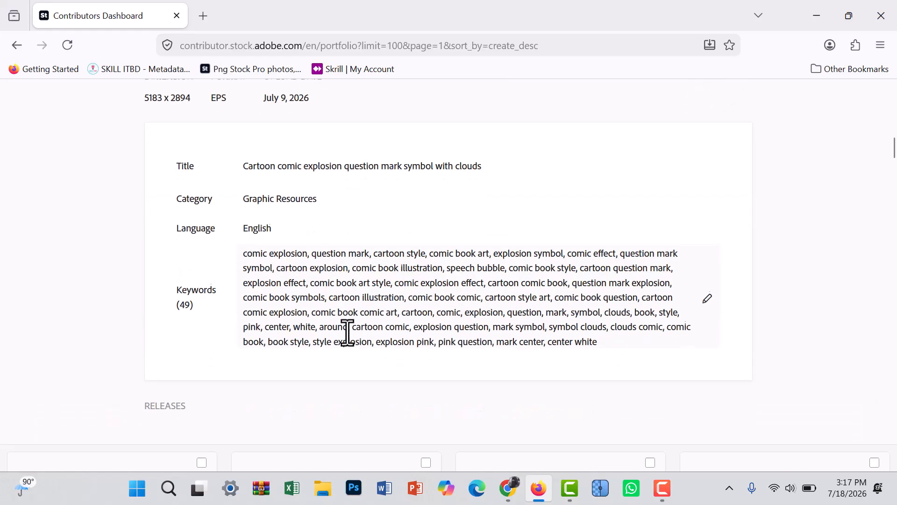
scroll(348, 333, "up", 4)
left_click_drag(263, 314, 310, 317)
left_click(312, 317)
scroll(319, 322, "down", 3)
scroll(315, 316, "up", 7)
scroll(143, 180, "up", 6)
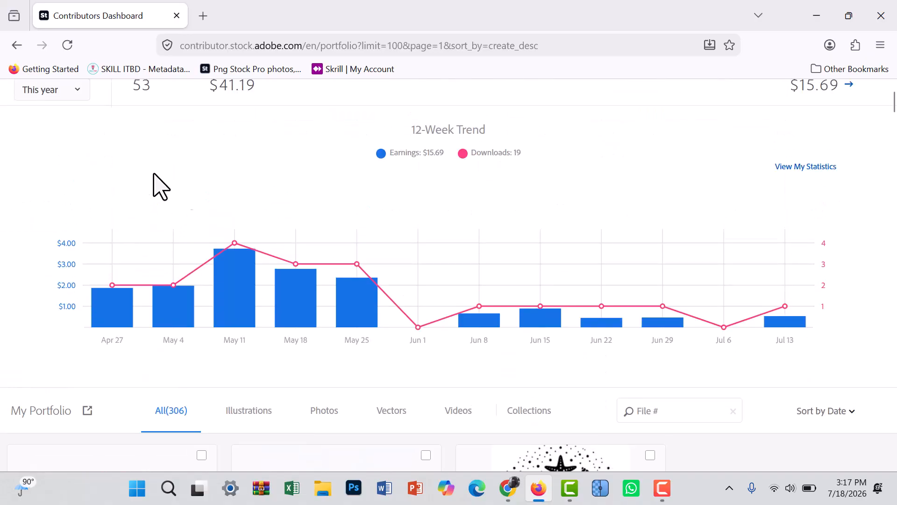
Switch back to Google Flow and download the "Happy Labor Day" calligraphy image in the 2K upscaled size
left_click(821, 14)
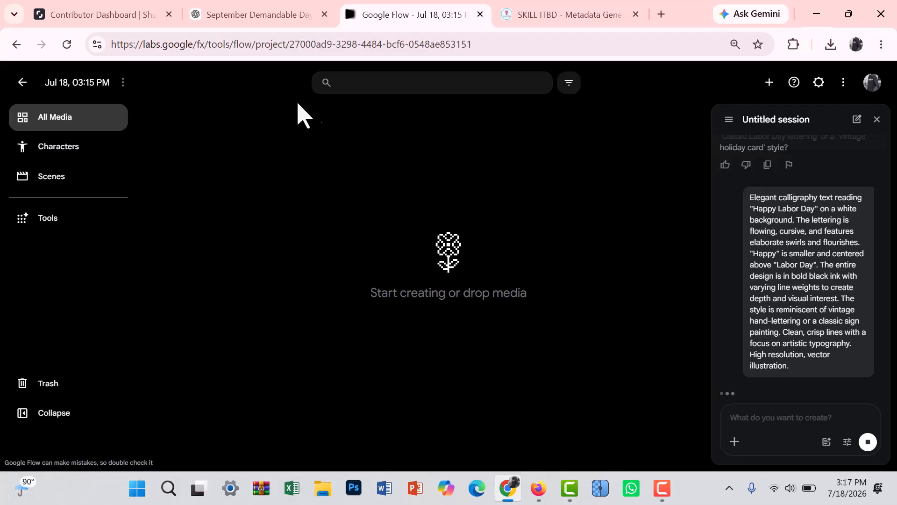
left_click_drag(309, 137, 697, 439)
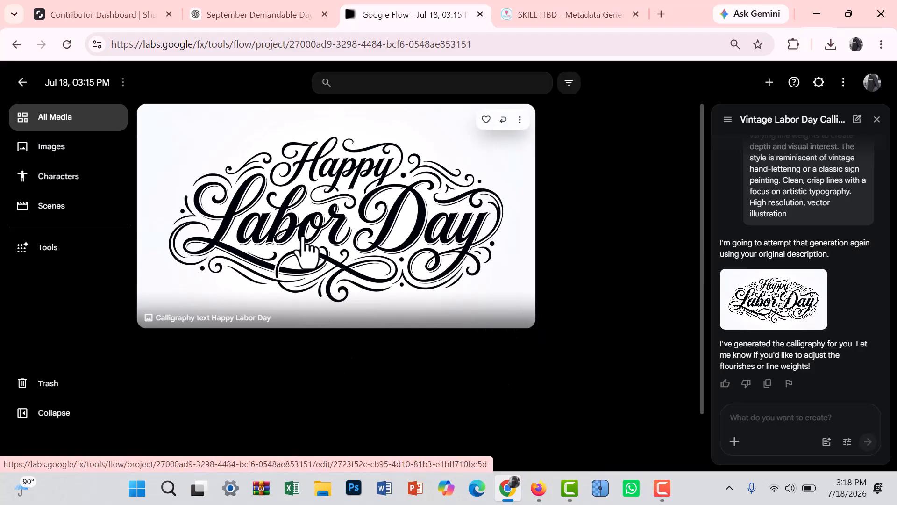
left_click(520, 120)
mouse_move(523, 193)
left_click(607, 246)
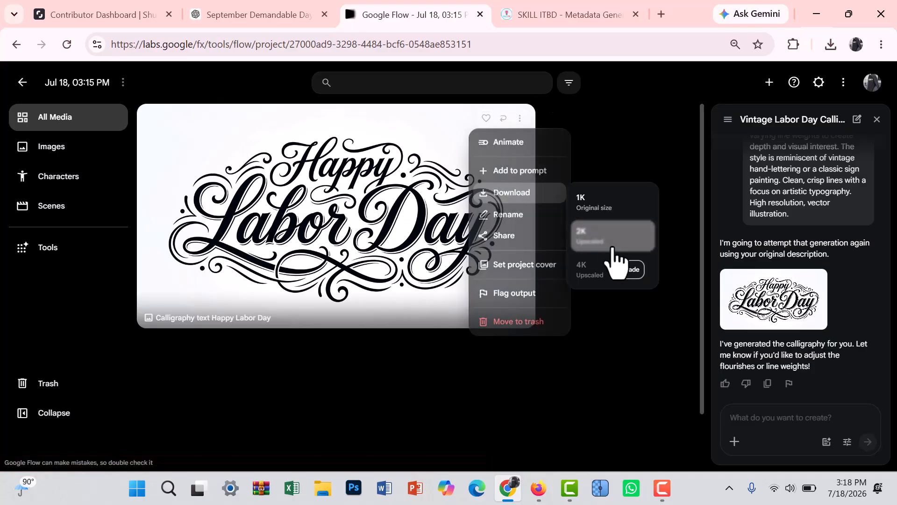
Copy the generated prompt for the set of four Labor Day and May Day typographic designs from SKILL ITBD
left_click(534, 12)
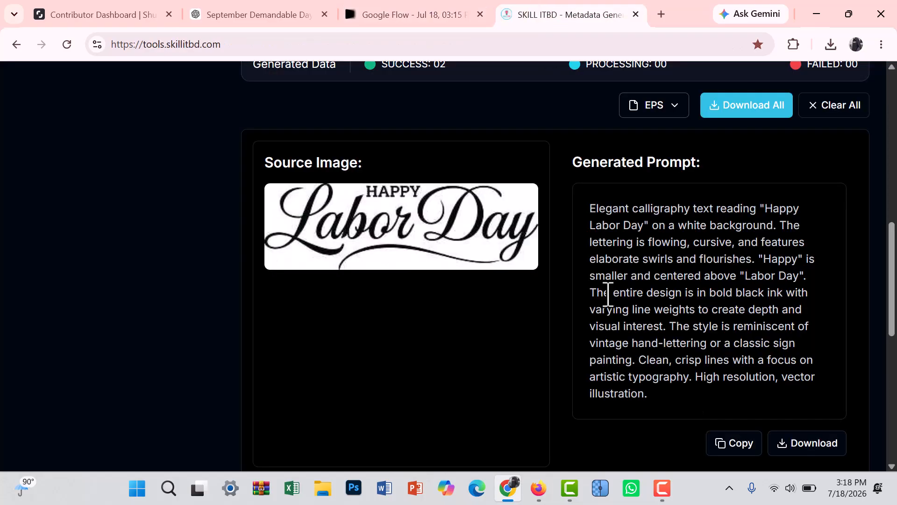
scroll(609, 299, "down", 4)
scroll(610, 299, "down", 5)
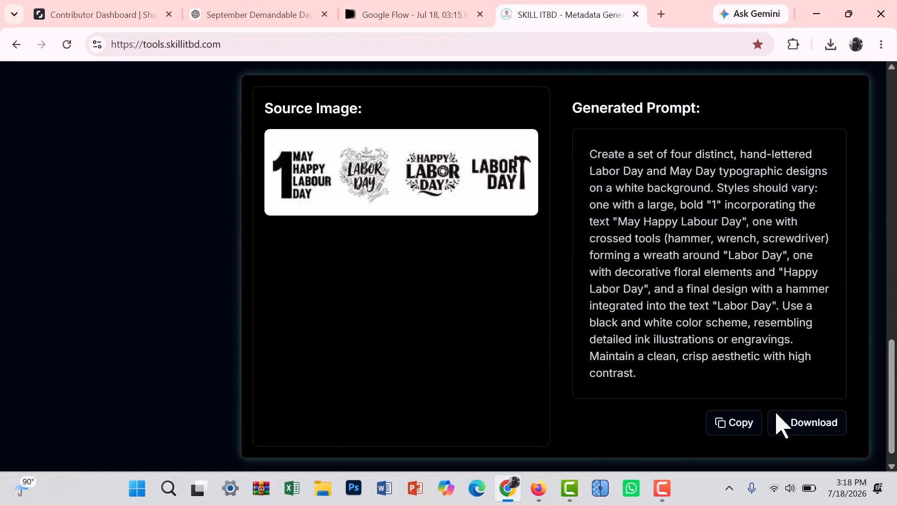
left_click(729, 426)
Submit the copied four-design typographic prompt in the Google Flow session and dismiss the upscaling notice
left_click(407, 11)
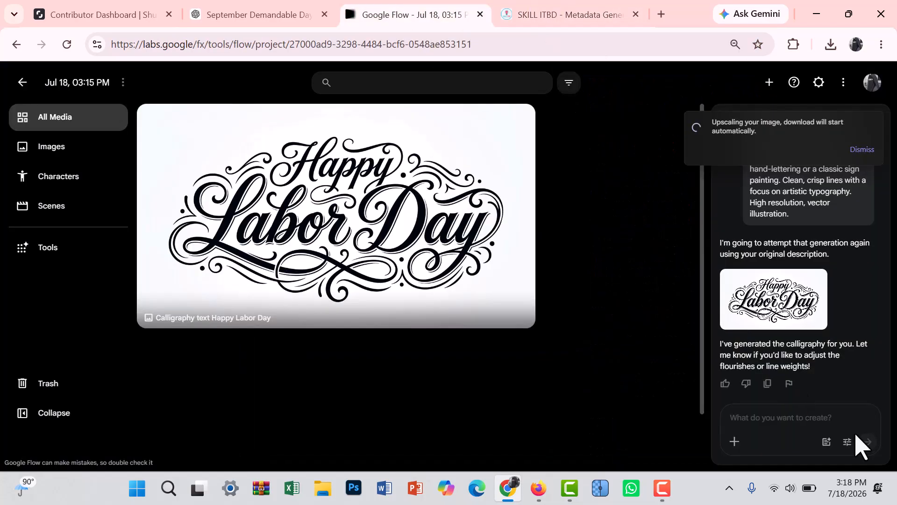
right_click(751, 426)
left_click(635, 263)
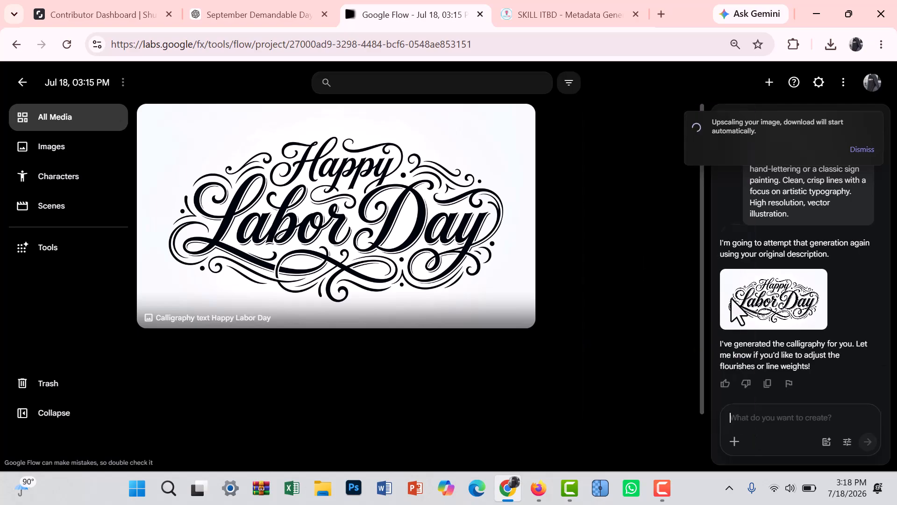
left_click(868, 442)
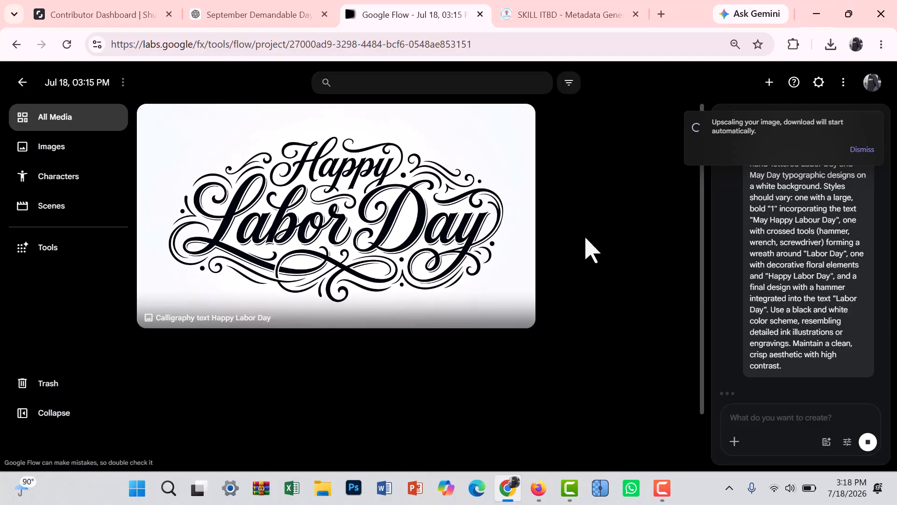
left_click(862, 150)
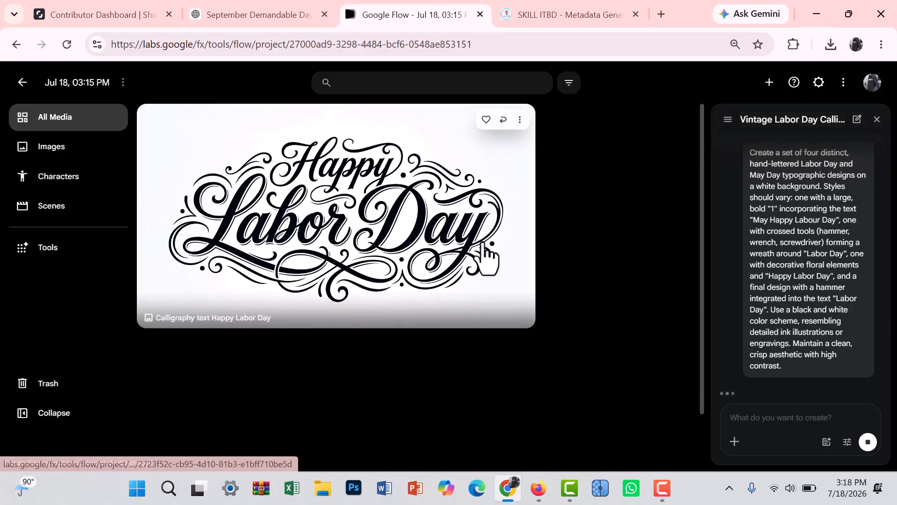
Clear all generated prompts in SKILL ITBD and switch its mode to Metadata
left_click(578, 14)
scroll(176, 190, "up", 10)
scroll(164, 194, "up", 8)
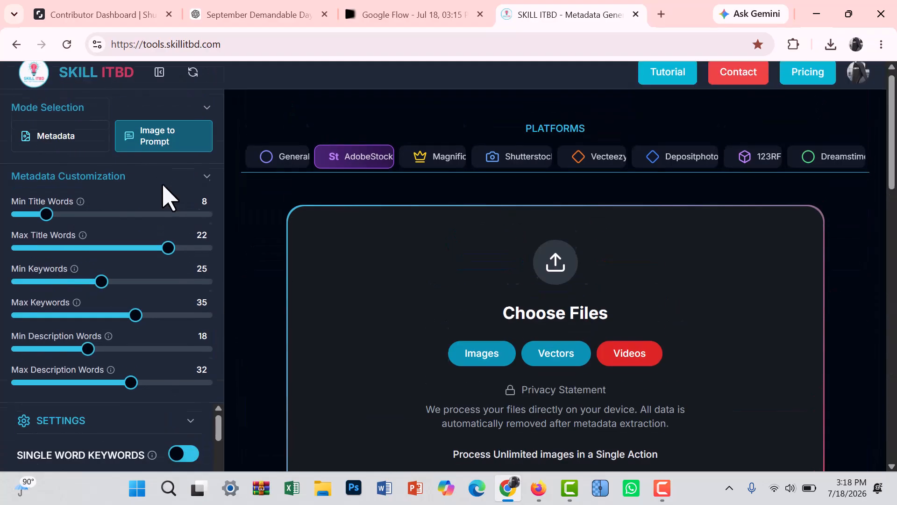
scroll(705, 314, "down", 8)
left_click(822, 225)
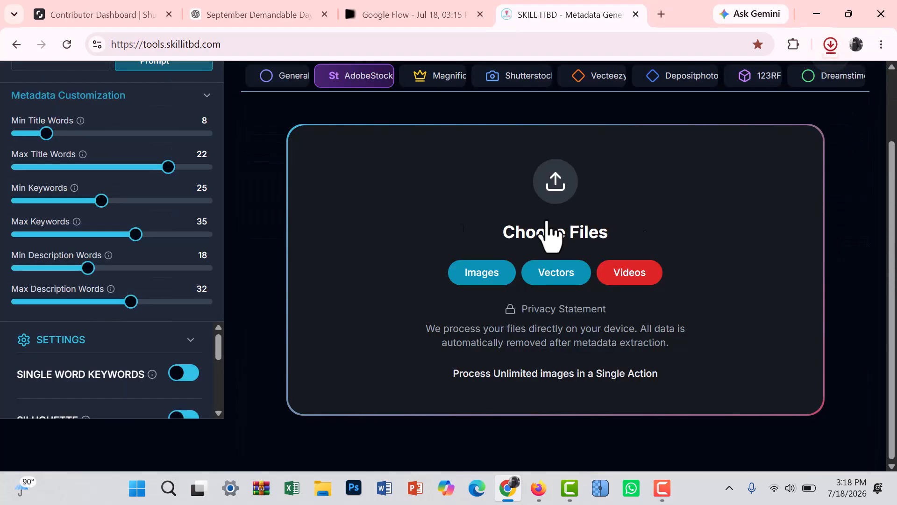
scroll(241, 254, "up", 2)
left_click(59, 146)
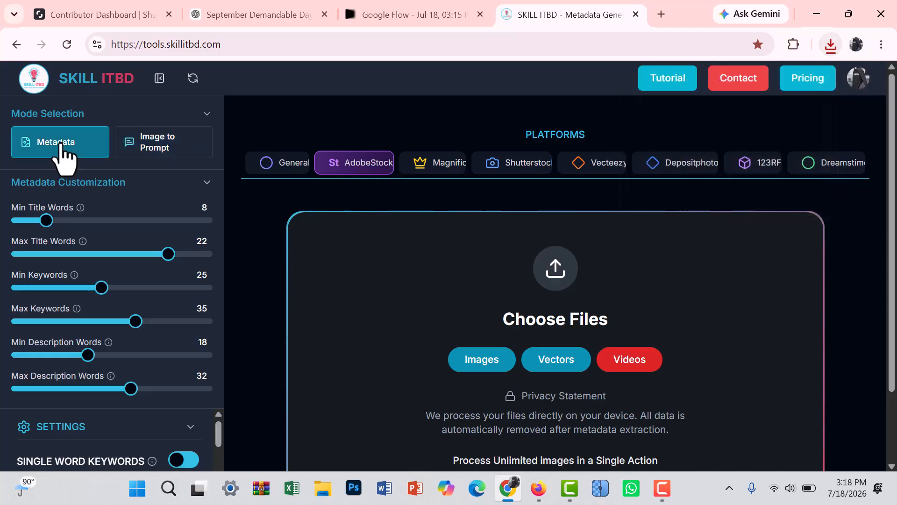
Return to Google Flow, dismiss the completed upscaling notice and minimize the browser
left_click(413, 19)
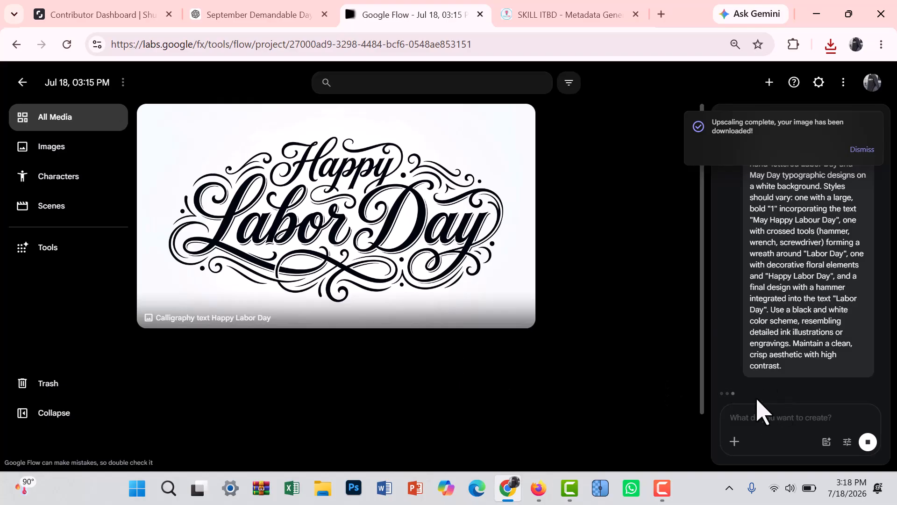
left_click(862, 149)
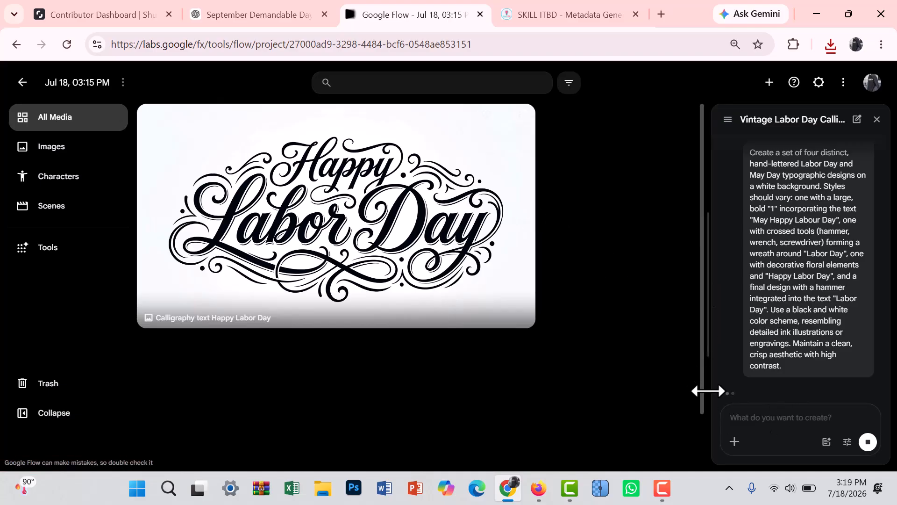
left_click(815, 14)
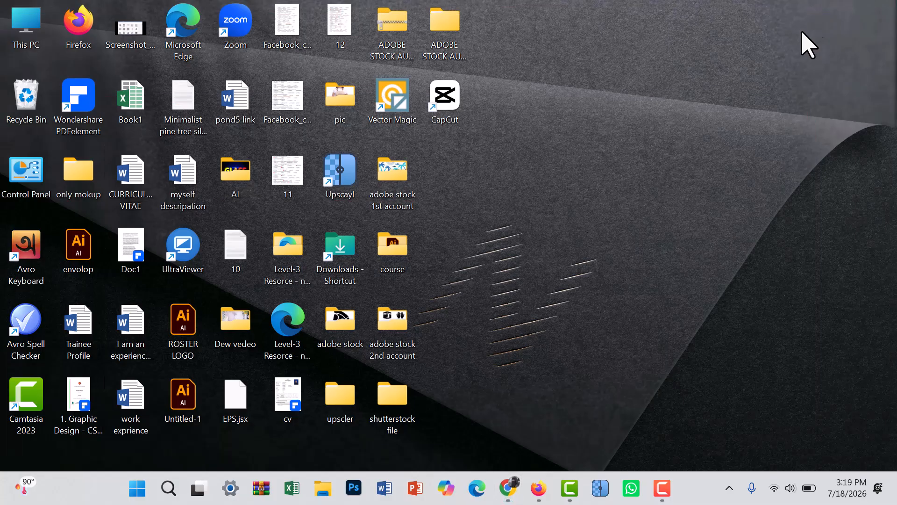
Launch Vector Magic from the desktop and start Batch Processing
right_click(723, 207)
left_click(725, 210)
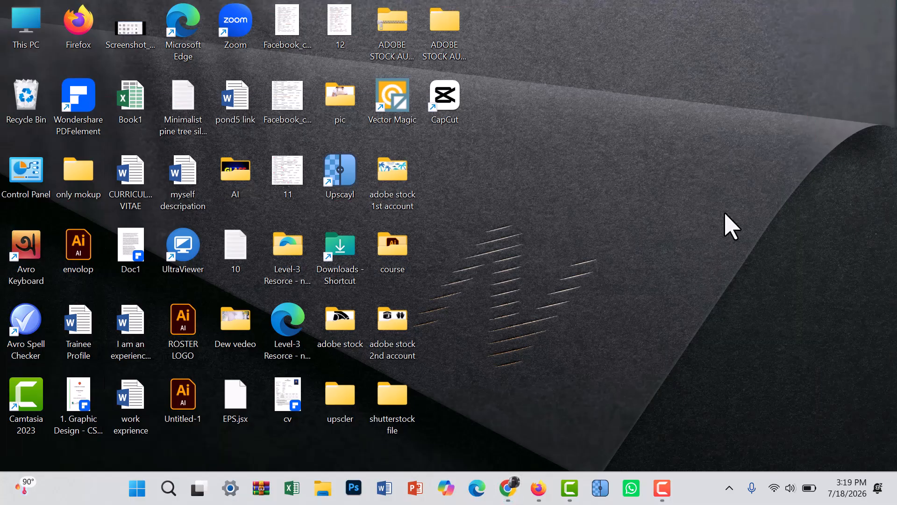
double_click(402, 102)
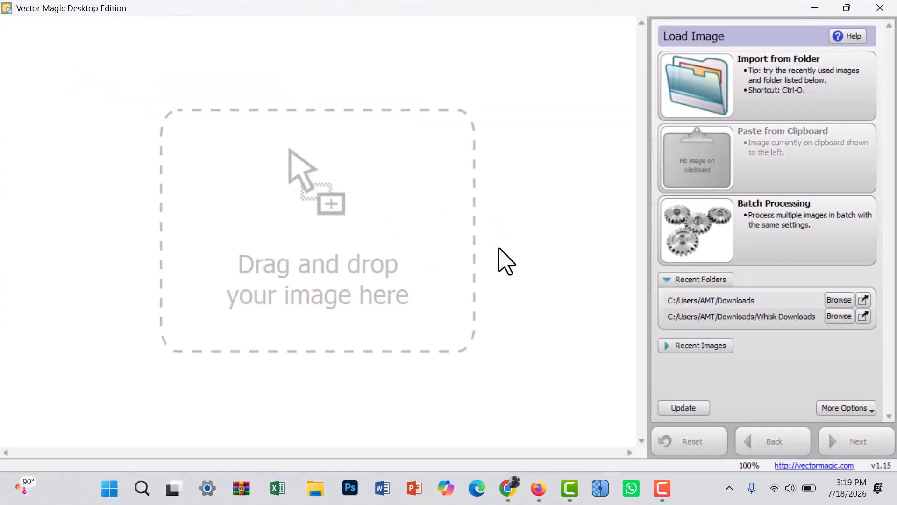
left_click(807, 226)
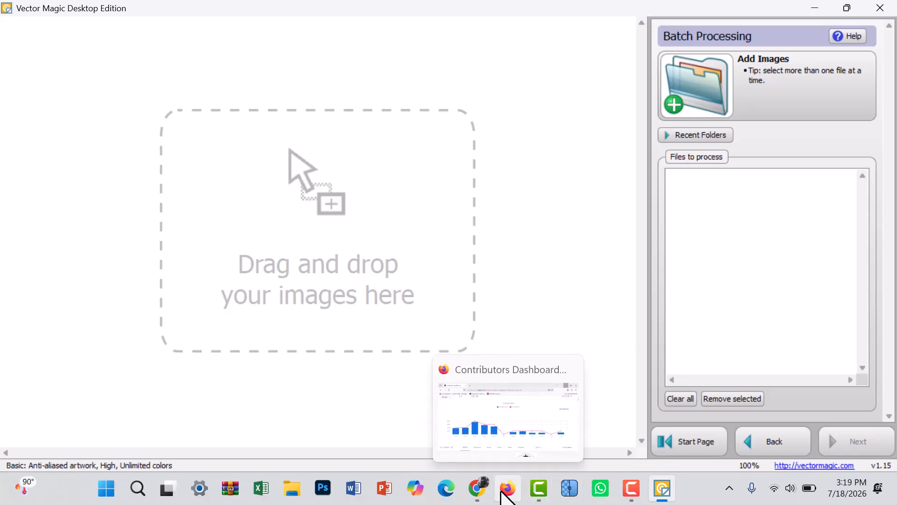
Switch to Google Flow, look over the new designs and download the hammer "Labor Day" image in 2K upscaled size
mouse_move(477, 488)
left_click(471, 421)
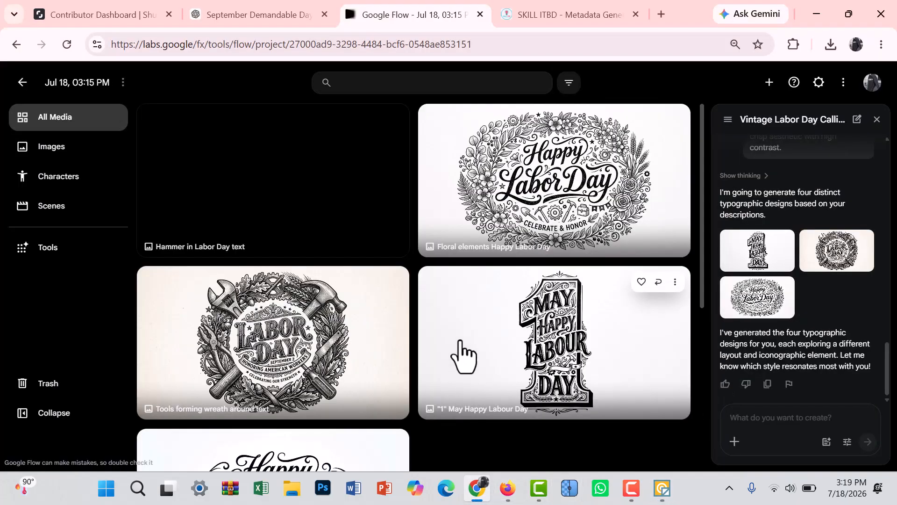
scroll(525, 315, "down", 5)
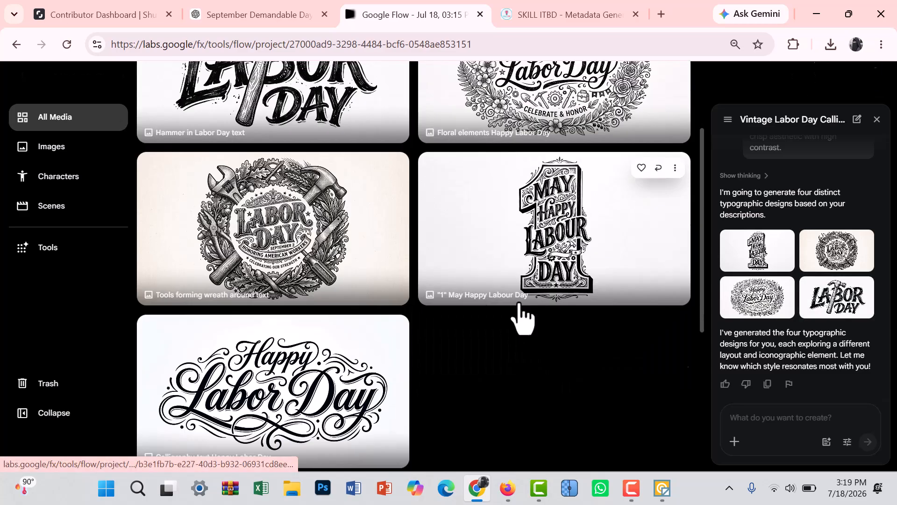
scroll(372, 148, "up", 5)
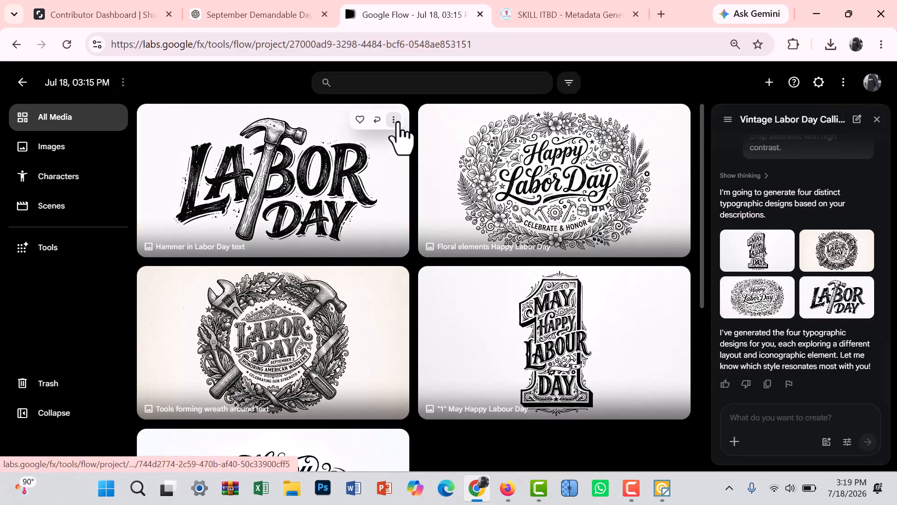
left_click(394, 119)
mouse_move(414, 202)
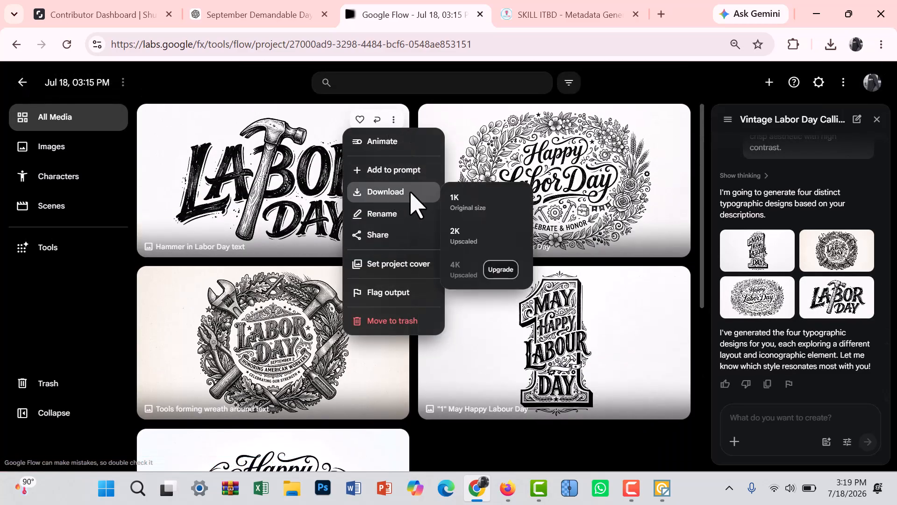
left_click(461, 244)
Download the "1" May Happy Labour Day image in 2K upscaled size and dismiss the upscaling notices
scroll(468, 253, "down", 5)
scroll(481, 276, "up", 5)
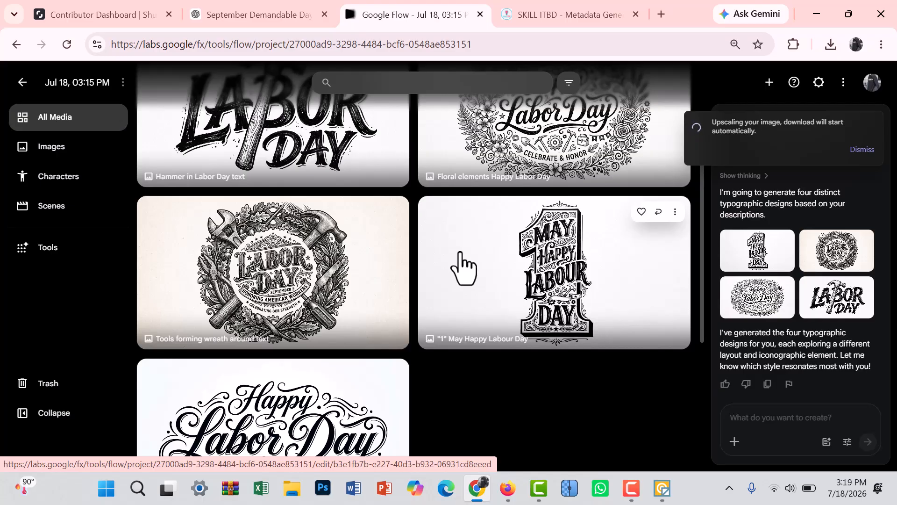
left_click(675, 212)
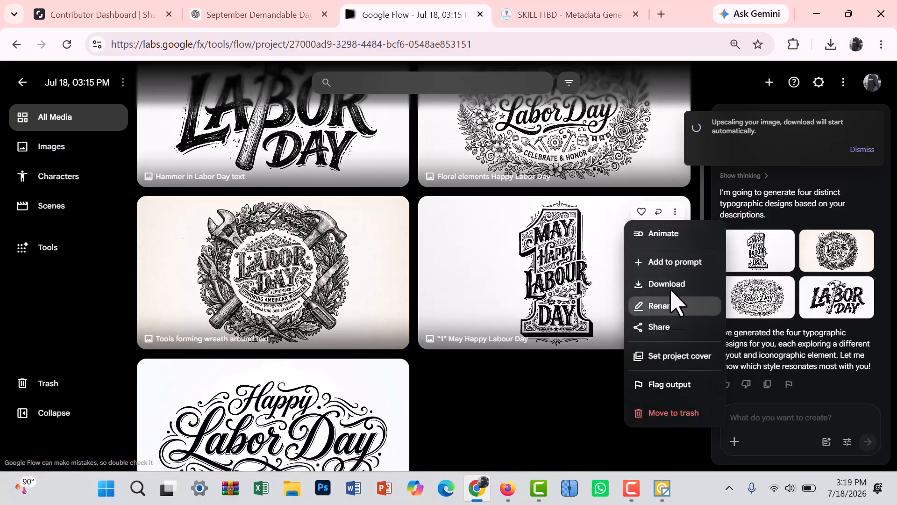
mouse_move(672, 286)
left_click(737, 331)
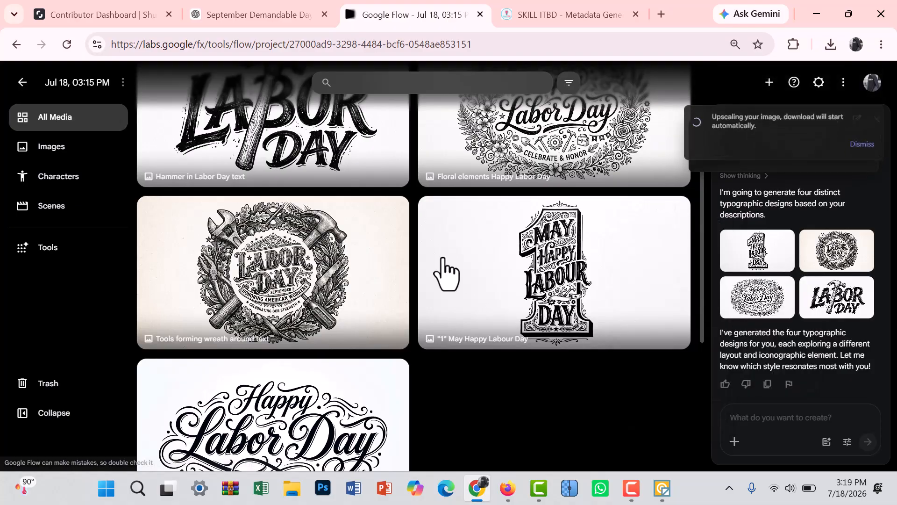
scroll(445, 271, "up", 2)
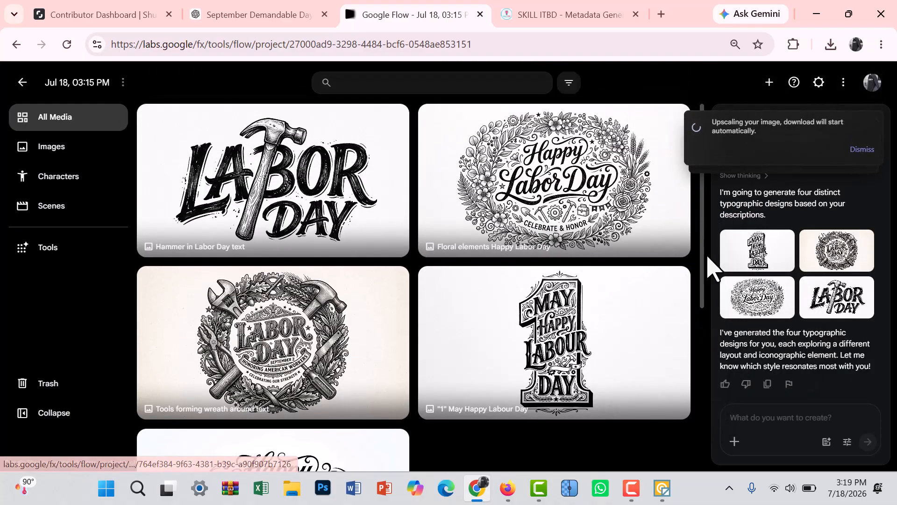
left_click(862, 146)
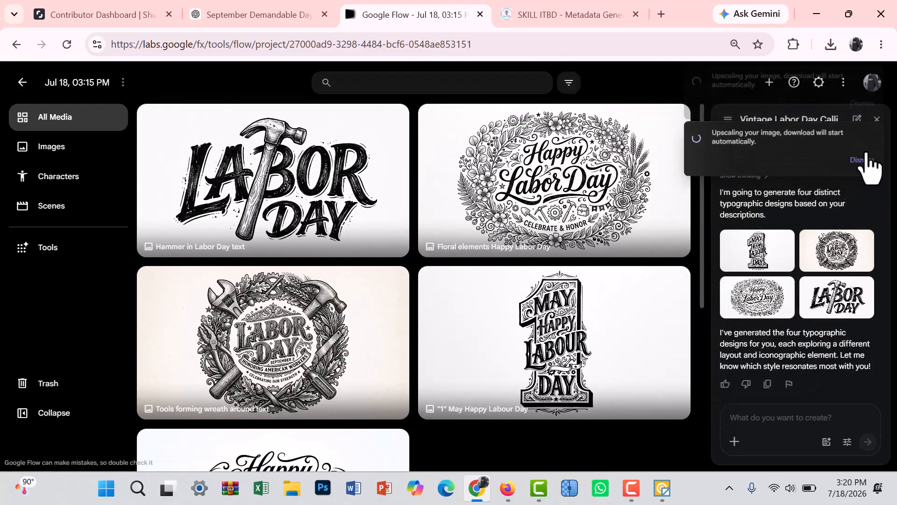
left_click(862, 147)
Minimize the browser to return to Vector Magic and open the Downloads folder in File Explorer
left_click(819, 10)
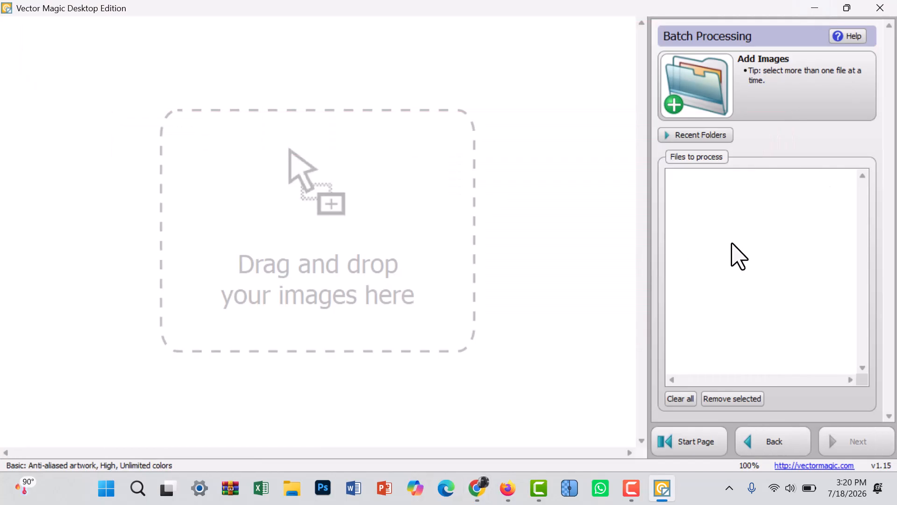
left_click(292, 488)
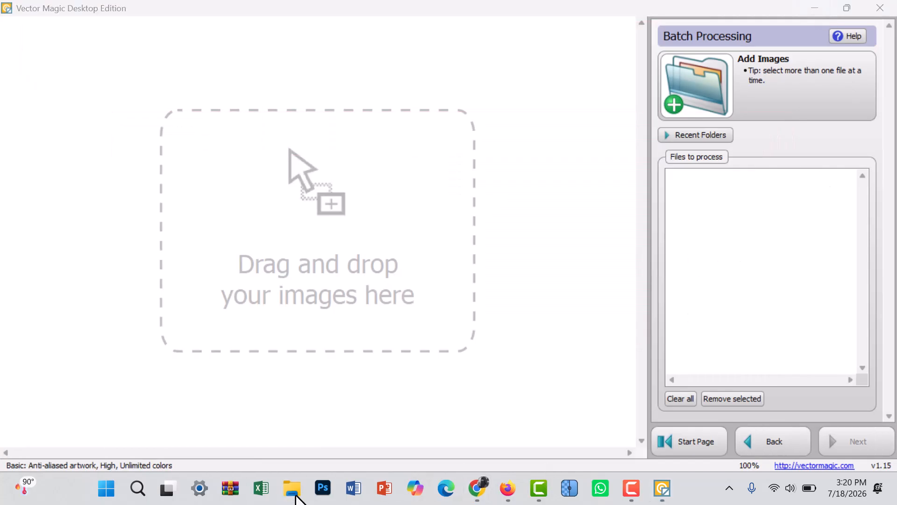
left_click(73, 227)
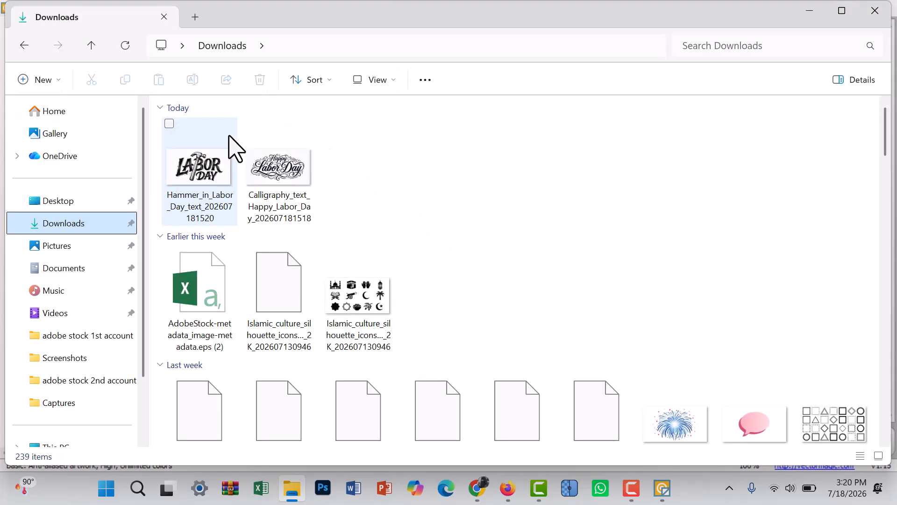
Look over the downloaded Labor Day images in the Downloads folder and minimize the folder window
left_click(200, 168)
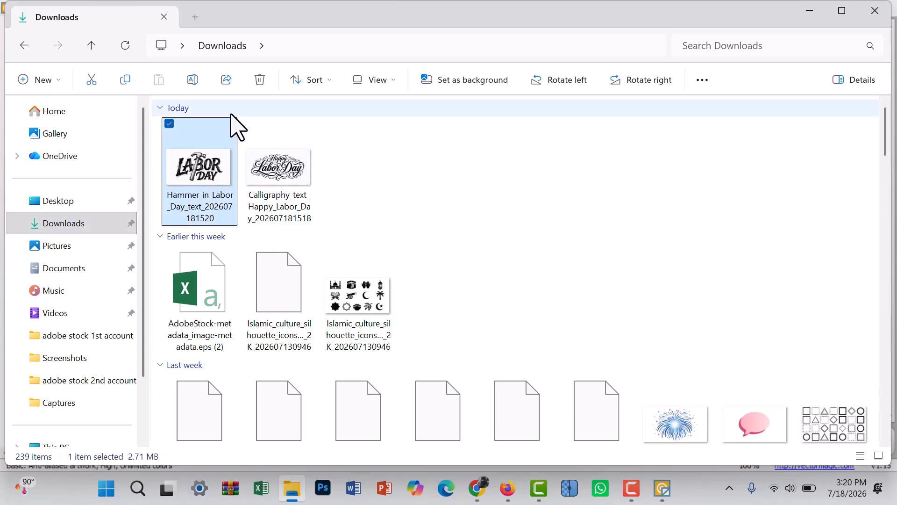
left_click(249, 123)
left_click(450, 177)
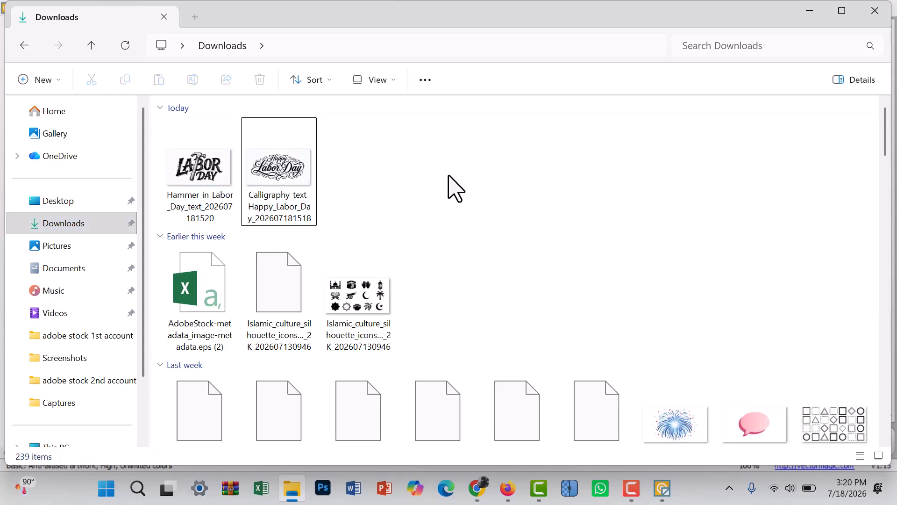
left_click(808, 11)
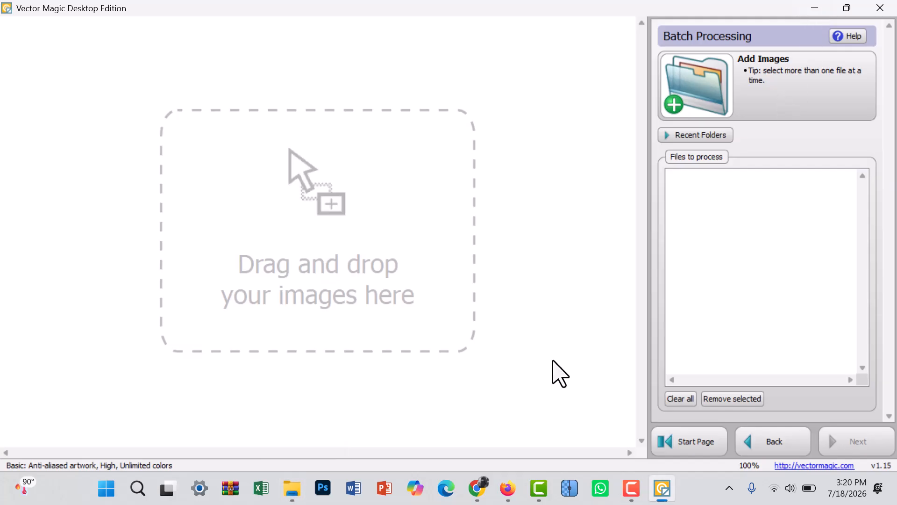
Switch to Google Flow and dismiss the two completed upscaling notices
mouse_move(632, 497)
mouse_move(501, 497)
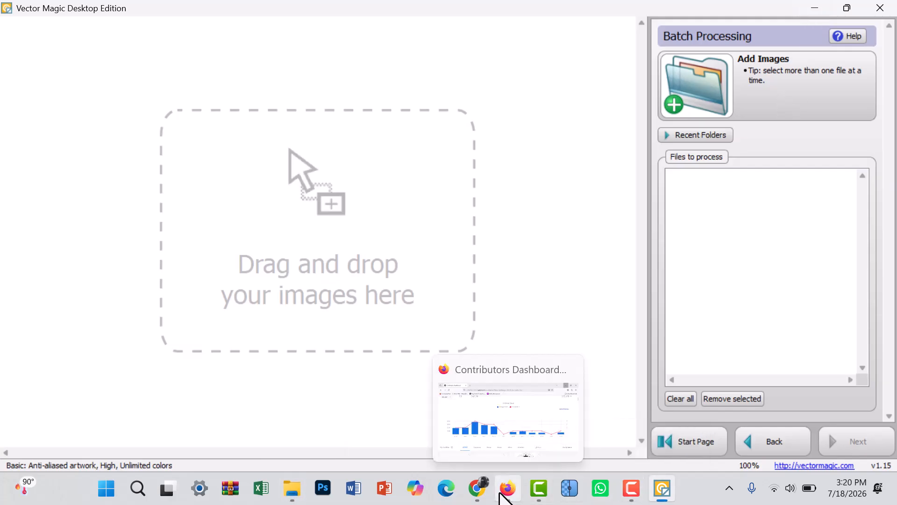
left_click(468, 395)
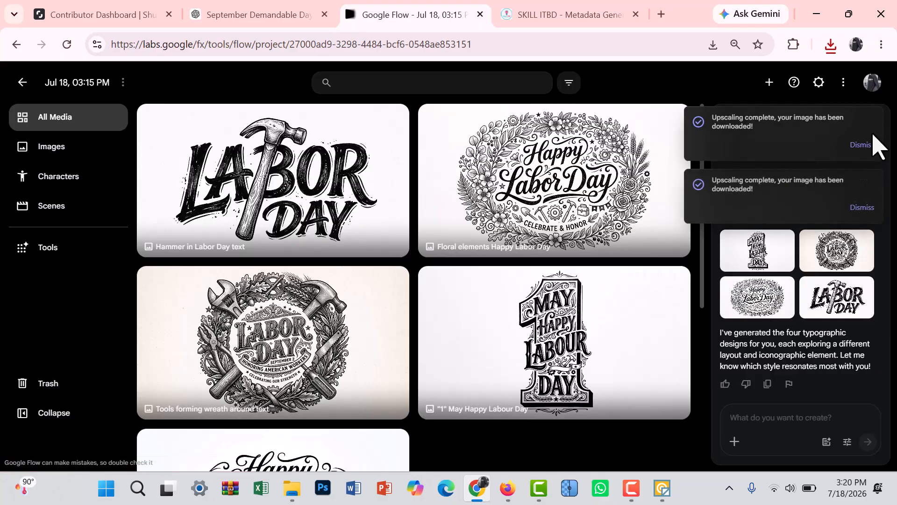
left_click(864, 149)
left_click(867, 151)
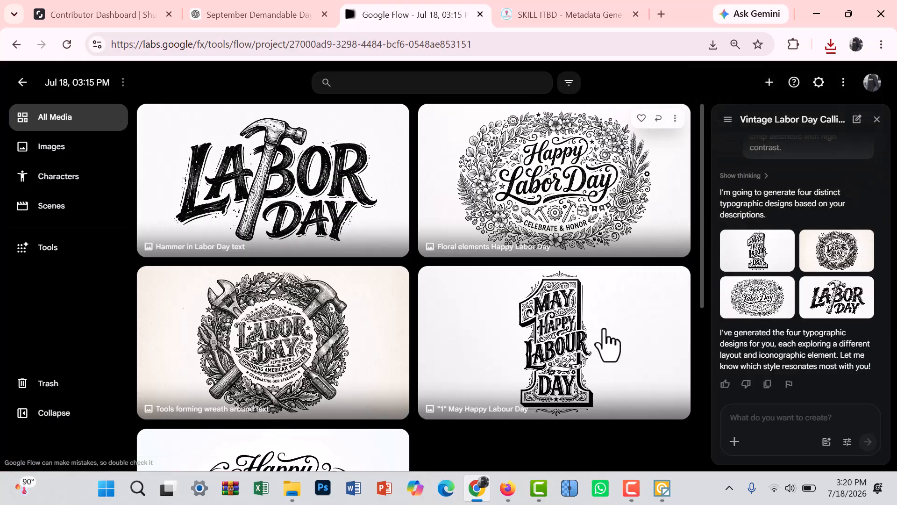
Add the three Labor Day images from Downloads to the Vector Magic batch and vectorize them with auto-detect settings to EPS in Downloads
left_click(292, 488)
left_click_drag(439, 172, 703, 217)
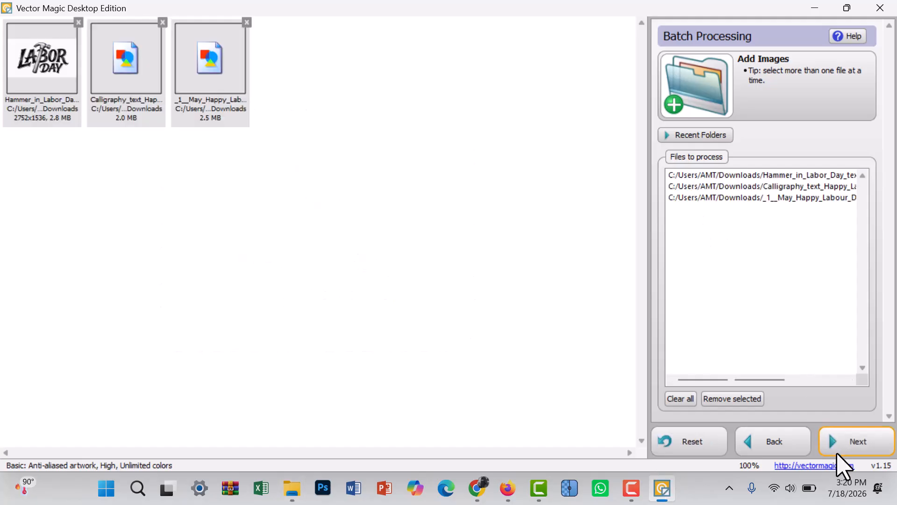
left_click(848, 446)
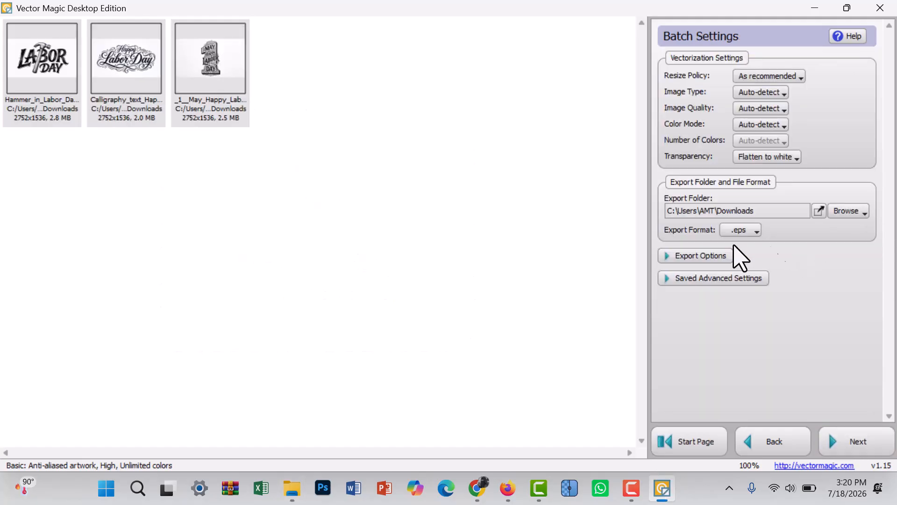
left_click(858, 443)
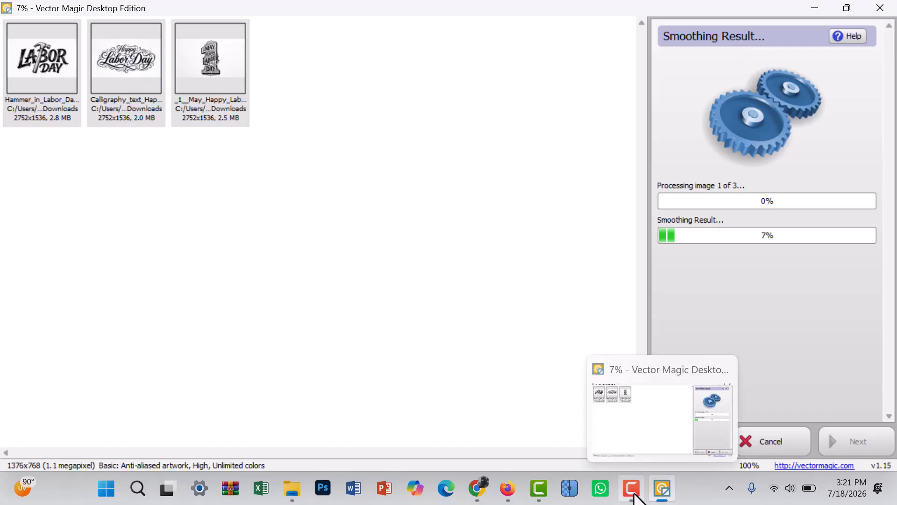
left_click(621, 432)
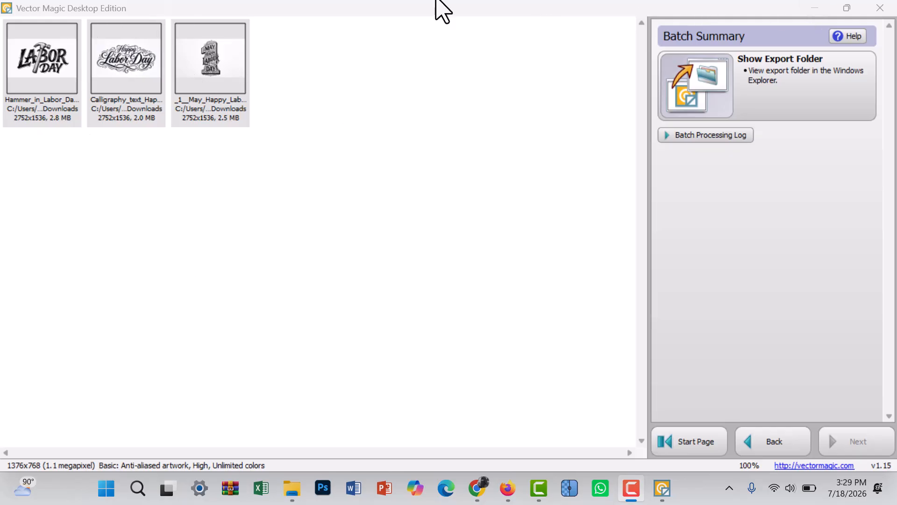
Minimize Vector Magic and both browser windows to reach the desktop and refresh it
left_click(816, 8)
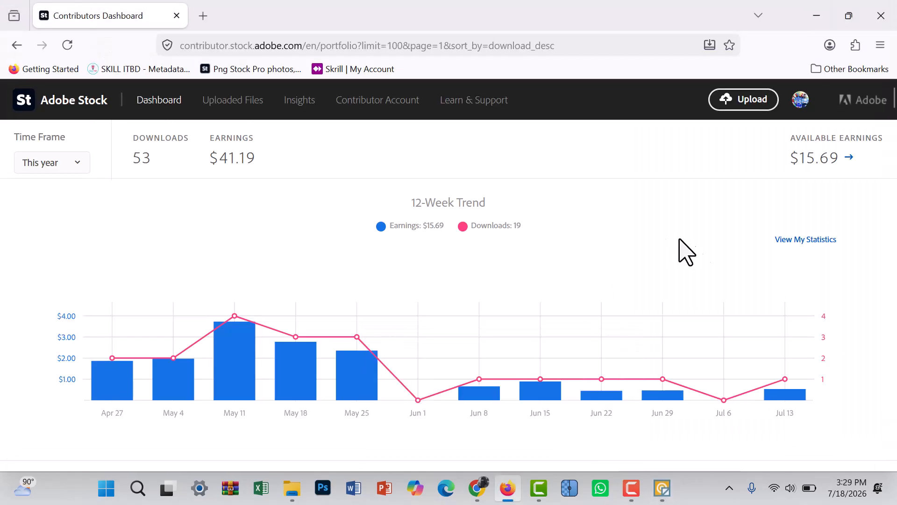
left_click(816, 15)
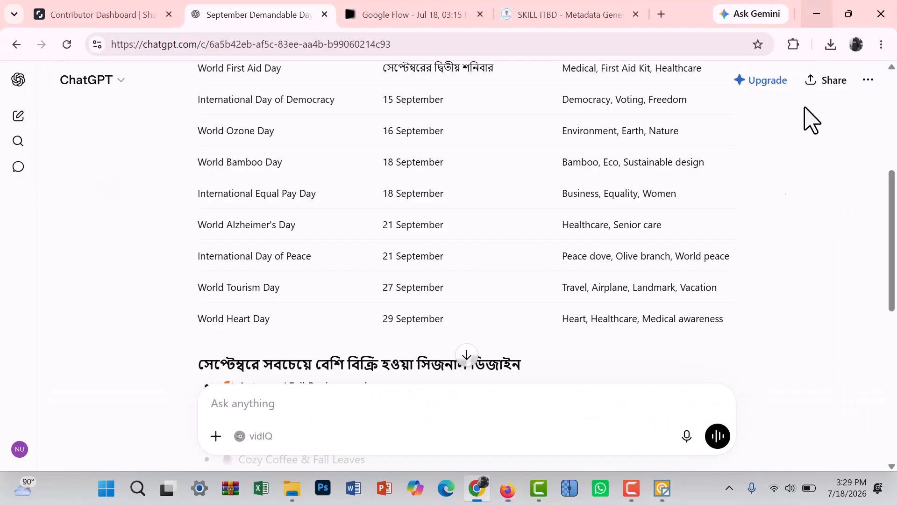
left_click(818, 14)
left_click(816, 11)
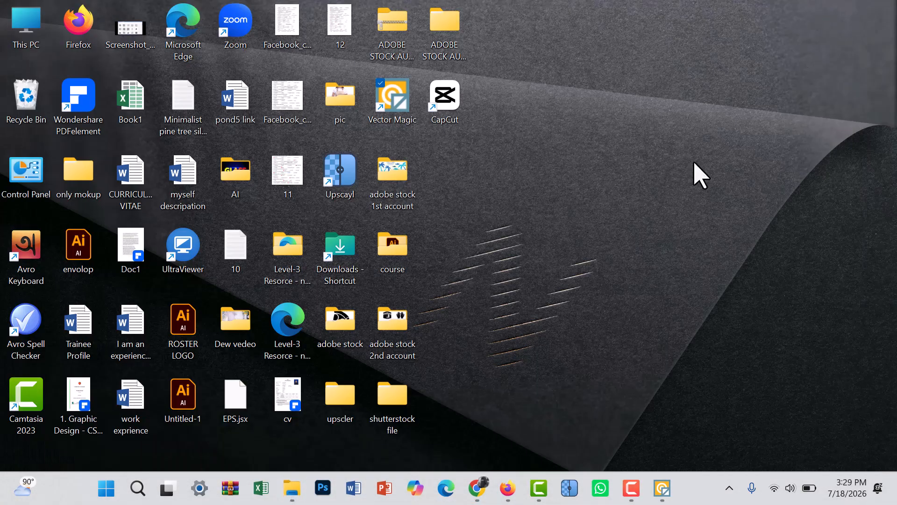
right_click(717, 231)
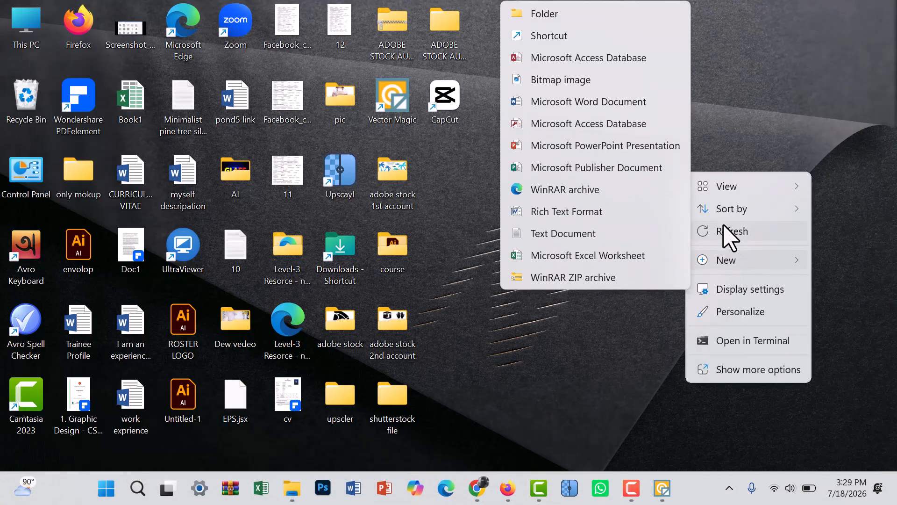
left_click(725, 233)
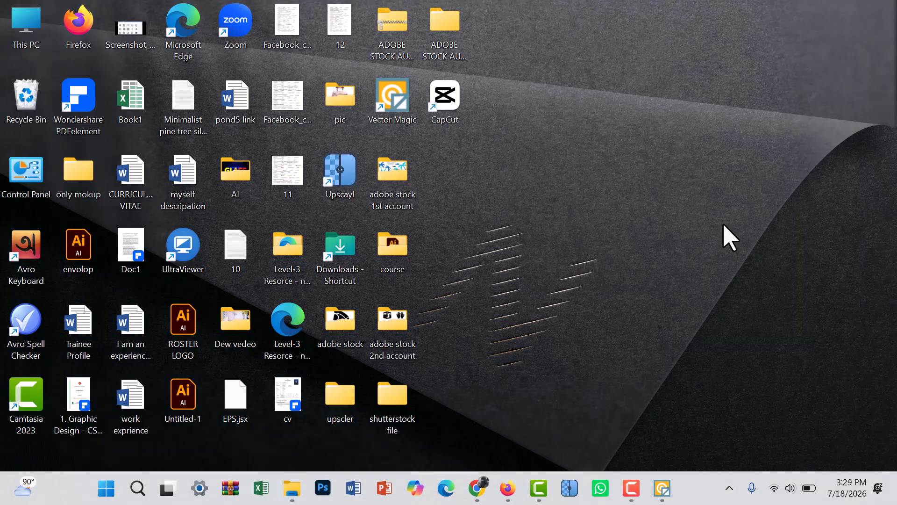
Search for and launch Adobe Illustrator 2020, dismissing the Creative Cloud repair dialog
left_click(137, 488)
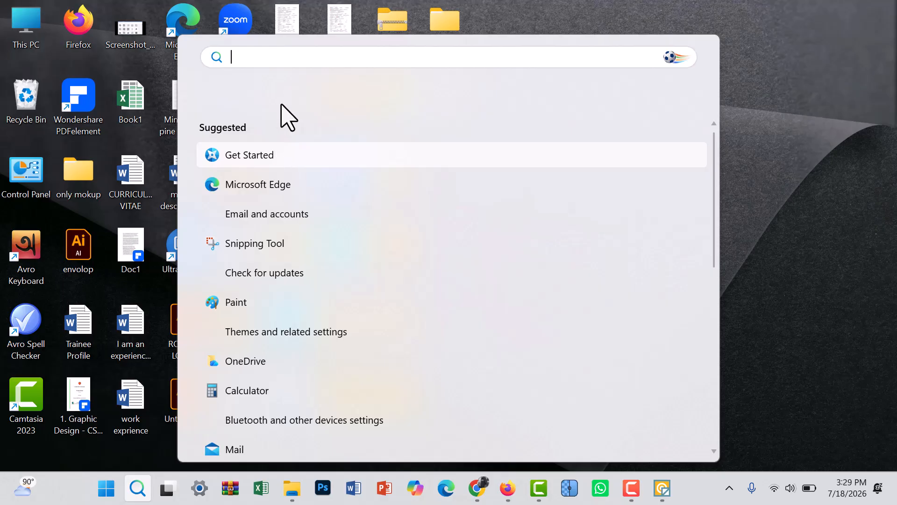
type("a")
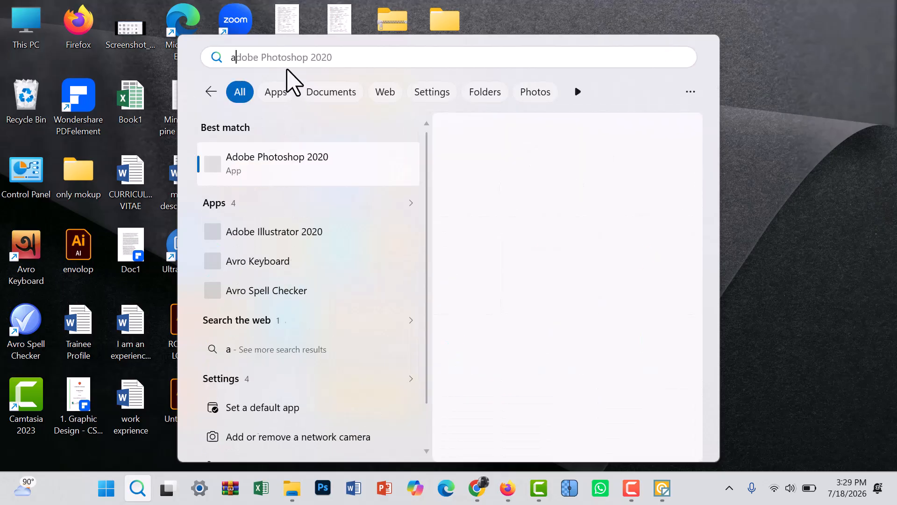
type("d")
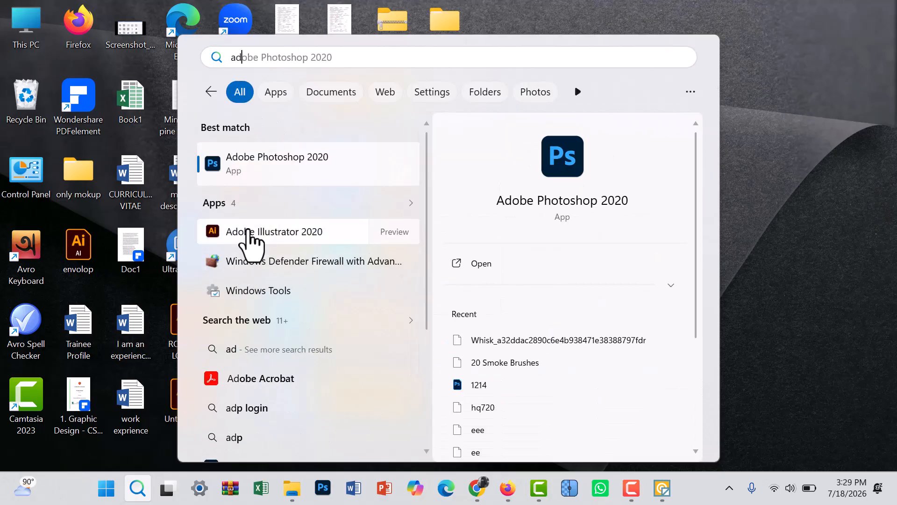
left_click(234, 232)
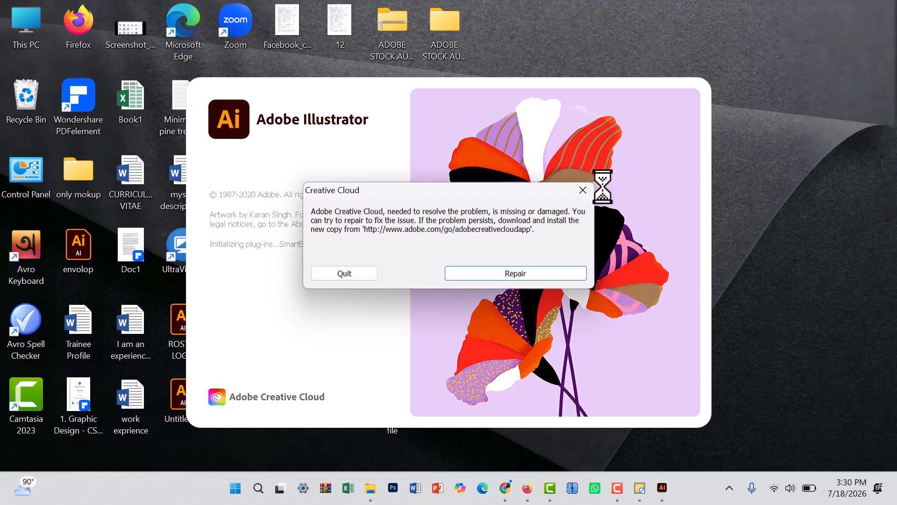
left_click(582, 190)
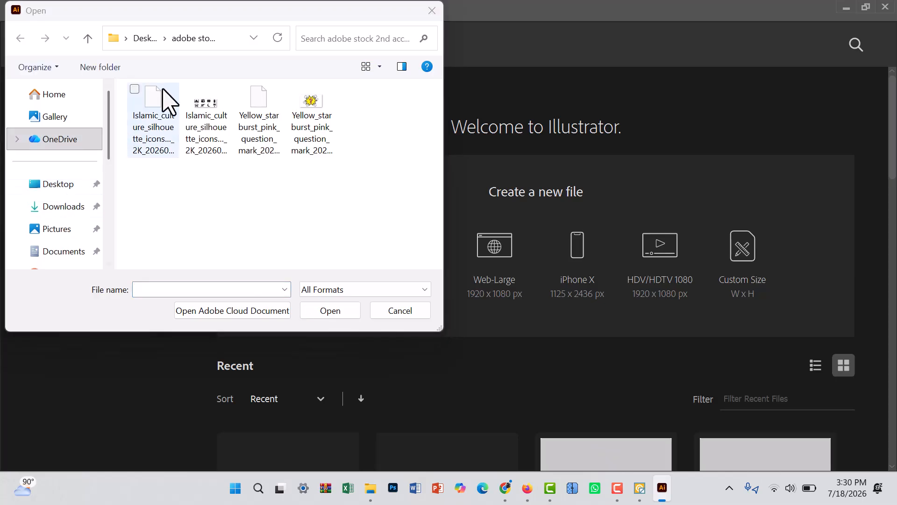
Open the hammer Labor Day, calligraphy Happy Labor Day and "1" May Happy Labour Day EPS files from Downloads
left_click(67, 211)
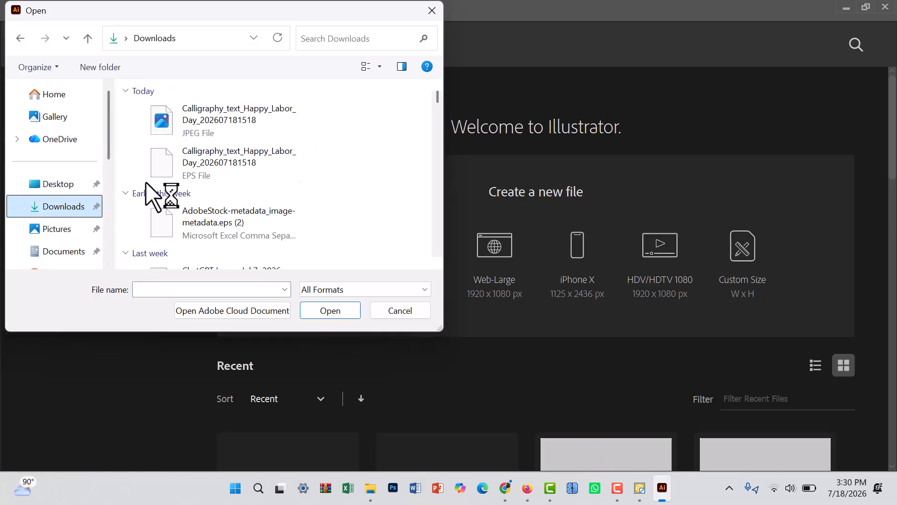
left_click(134, 162)
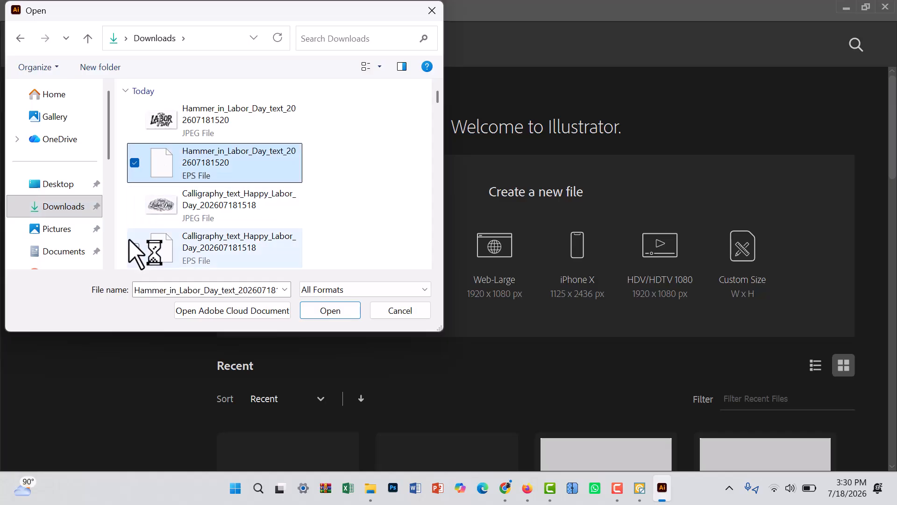
left_click(134, 246)
scroll(153, 230, "down", 2)
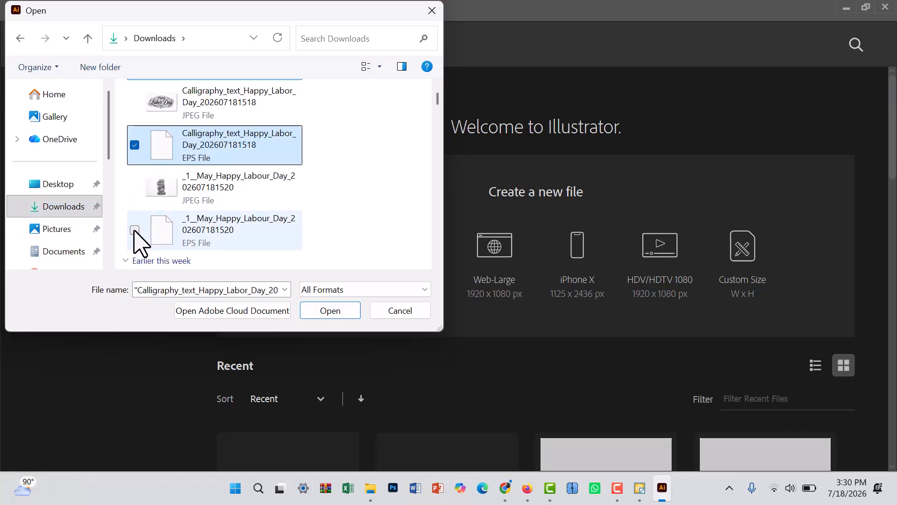
left_click(135, 230)
left_click(327, 311)
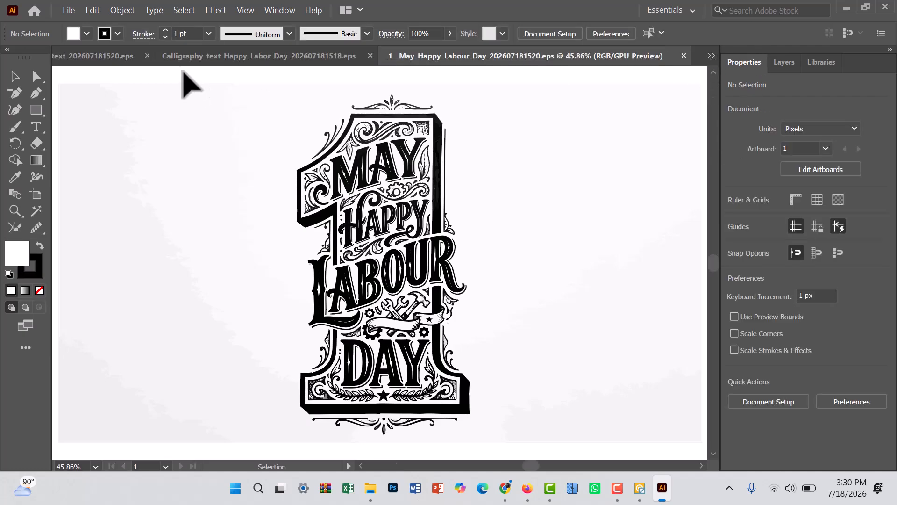
View the vectorized hammer design and select the artwork group in the calligraphy Happy Labor Day document
left_click(77, 58)
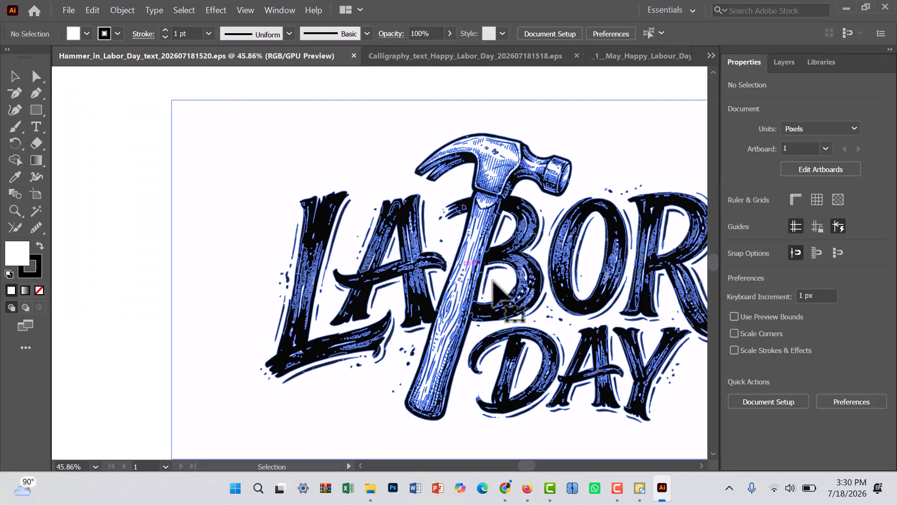
left_click(424, 57)
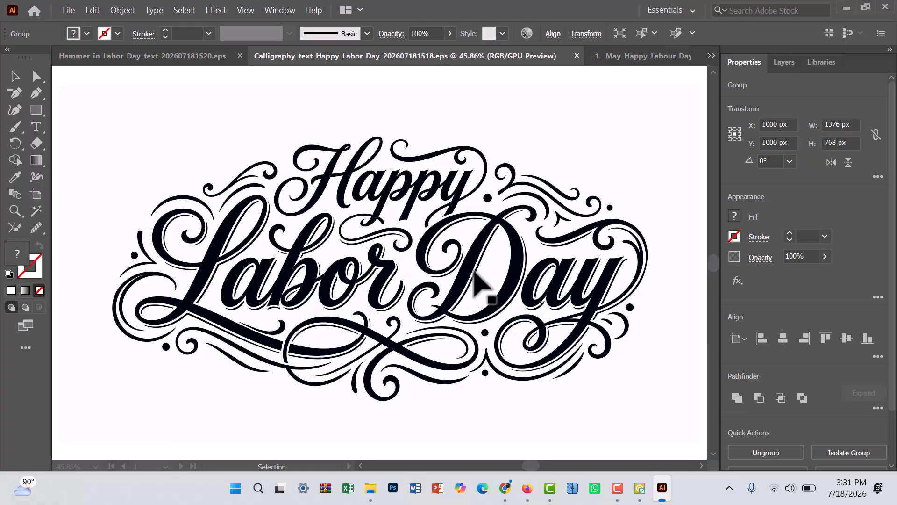
left_click(473, 269)
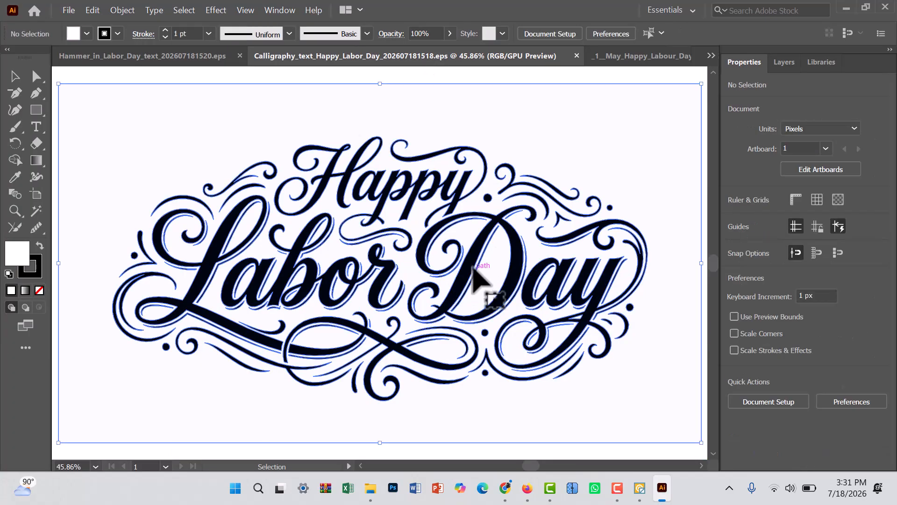
Scale the selected Happy Labor Day artwork up proportionally about its centre to about 3662 × 2044 px
key("ctrl+minus")
key("ctrl+minus")
key("ctrl+minus")
key("ctrl+minus")
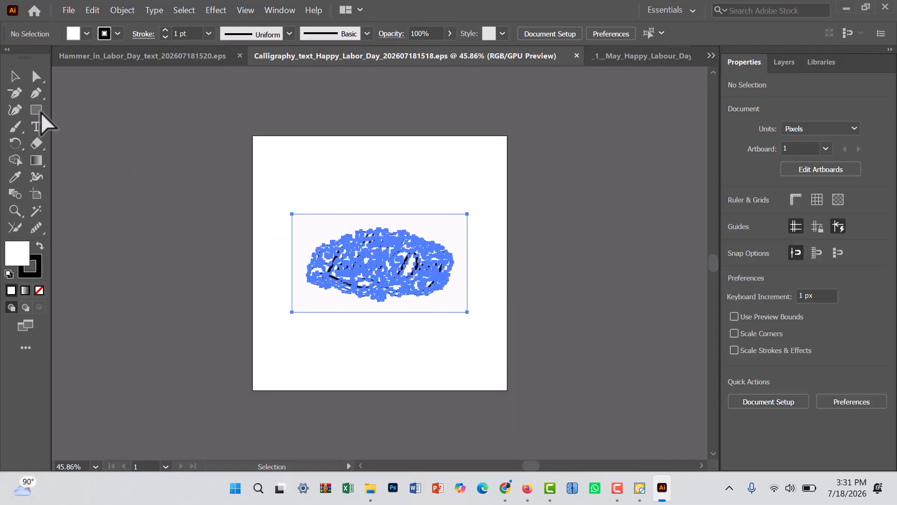
key("ctrl+p")
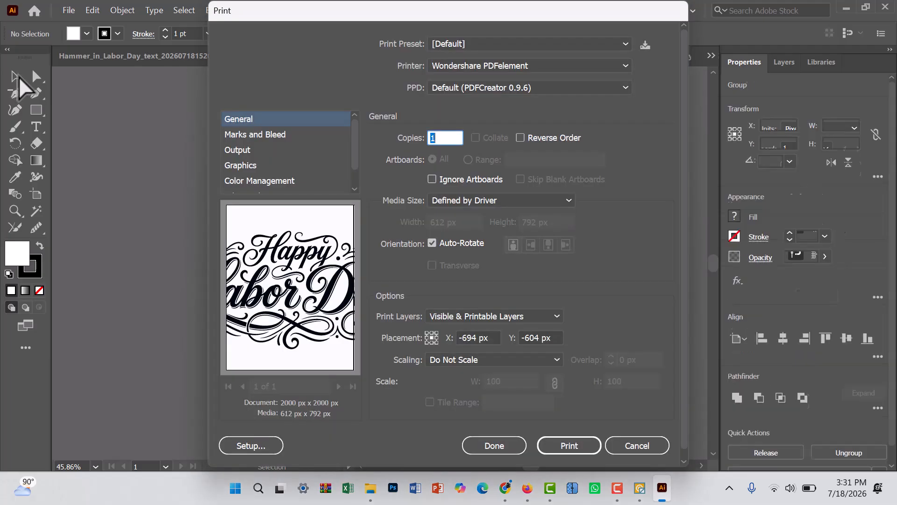
left_click(657, 449)
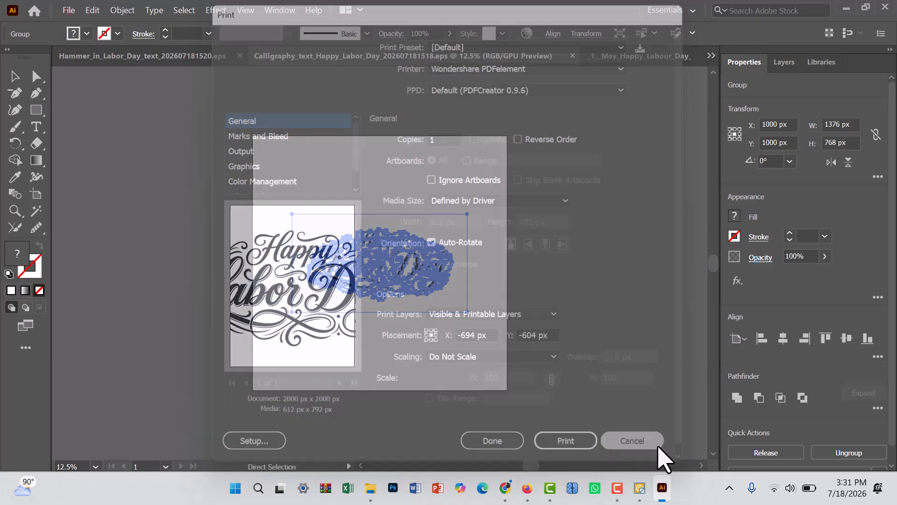
left_click(14, 77)
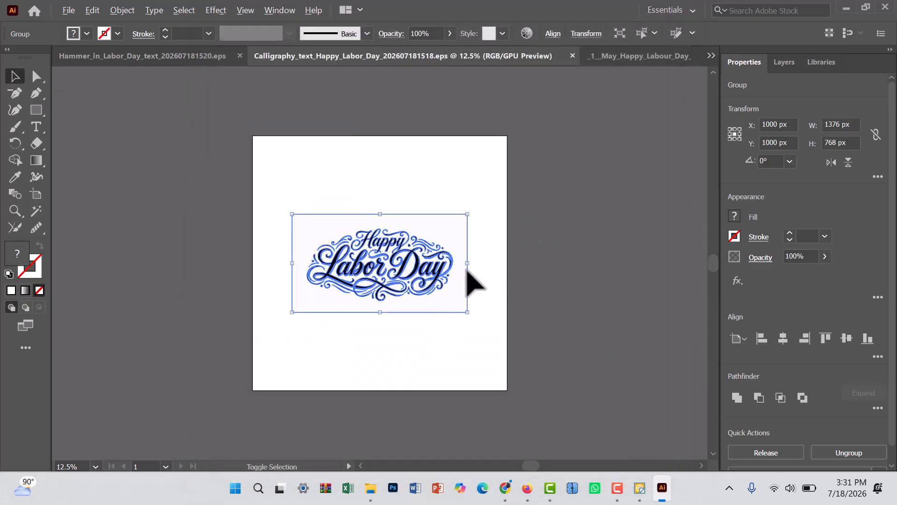
left_click_drag(468, 263, 617, 257)
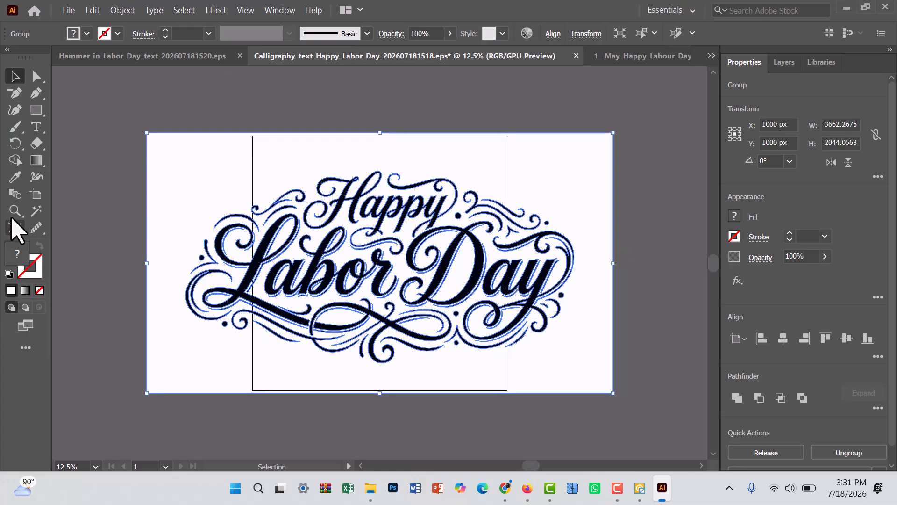
Create a new artboard fitted to the enlarged Happy Labor Day artwork and delete the original Artboard 1
left_click(32, 198)
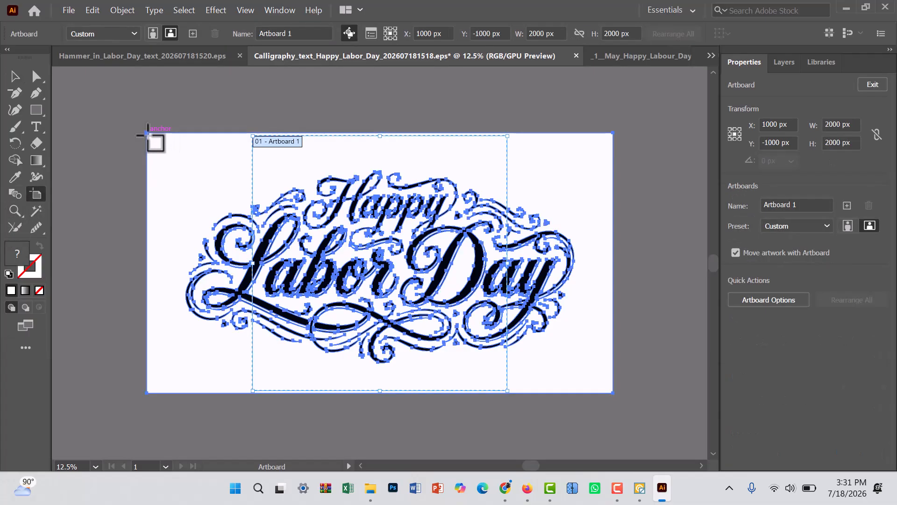
left_click(148, 134)
left_click(287, 140)
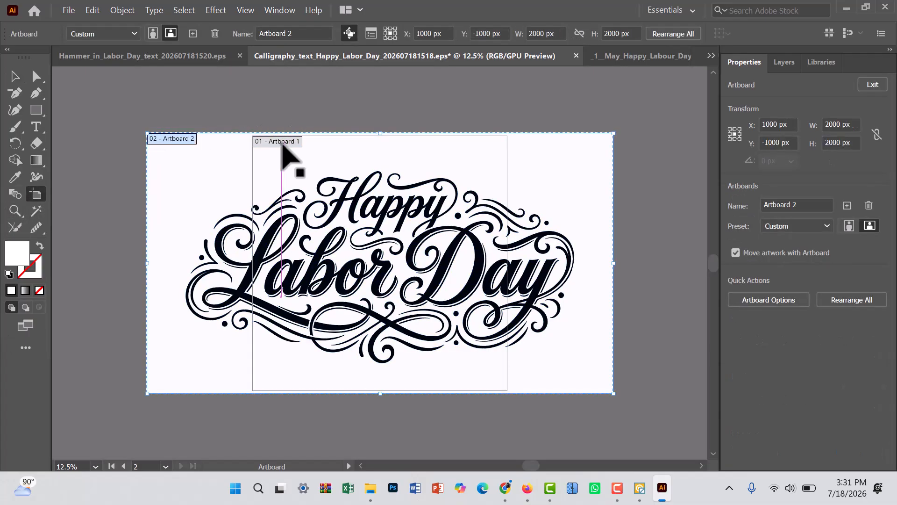
key("Delete")
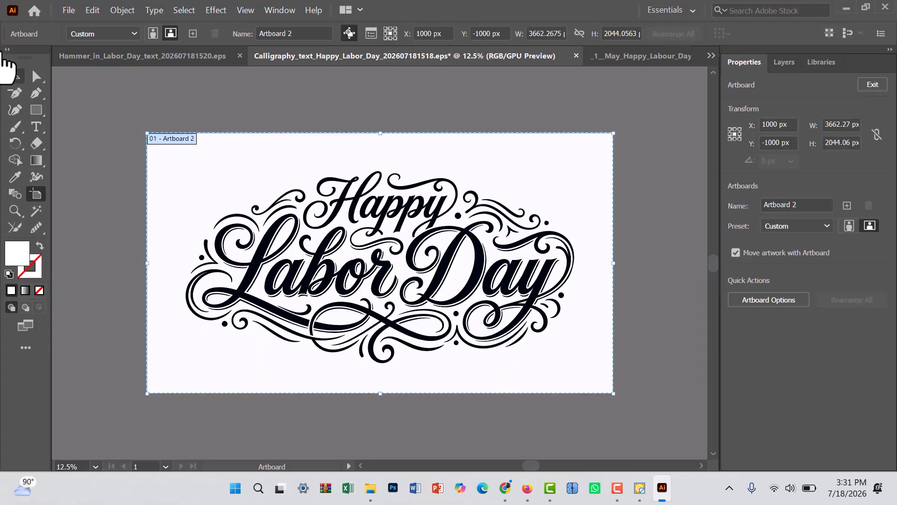
Leave artboard editing and save the calligraphy design as Illustrator EPS in the Desktop folder adobe stock 2nd account, keeping its file name
left_click(14, 75)
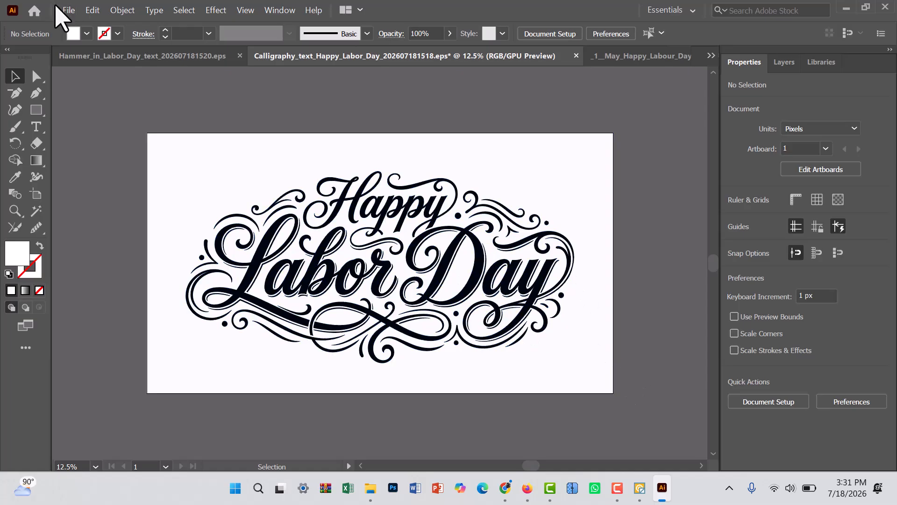
left_click(67, 10)
left_click(116, 141)
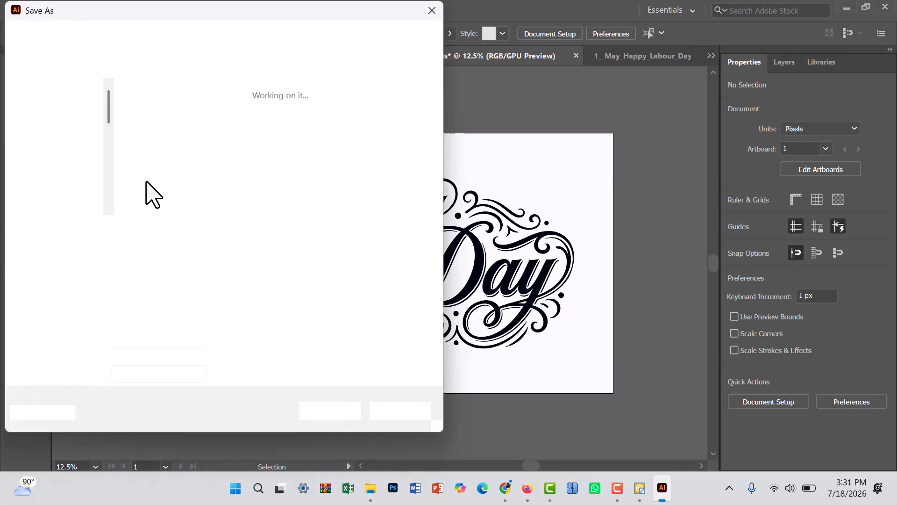
left_click(60, 191)
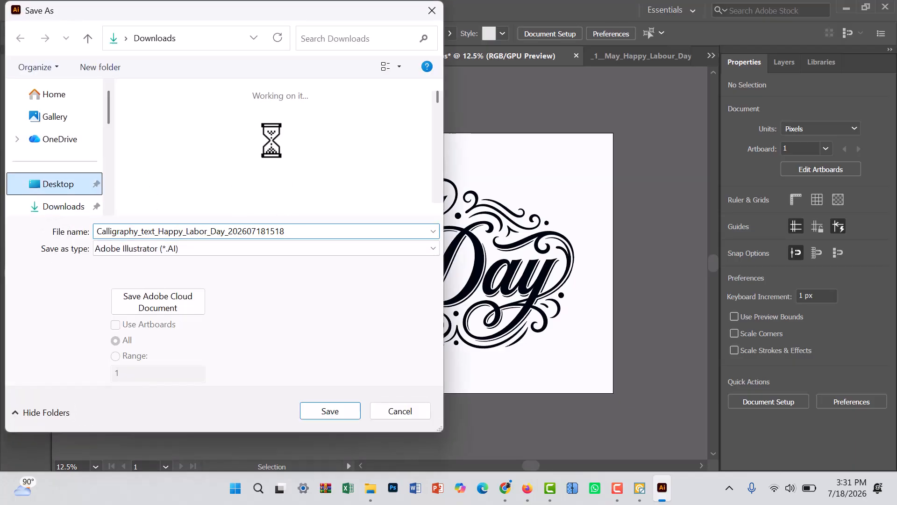
left_click(229, 178)
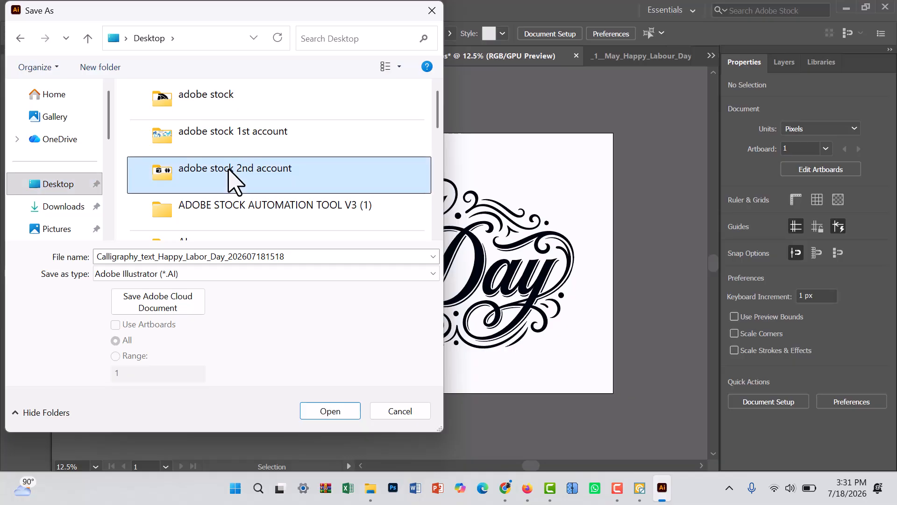
double_click(234, 180)
double_click(271, 231)
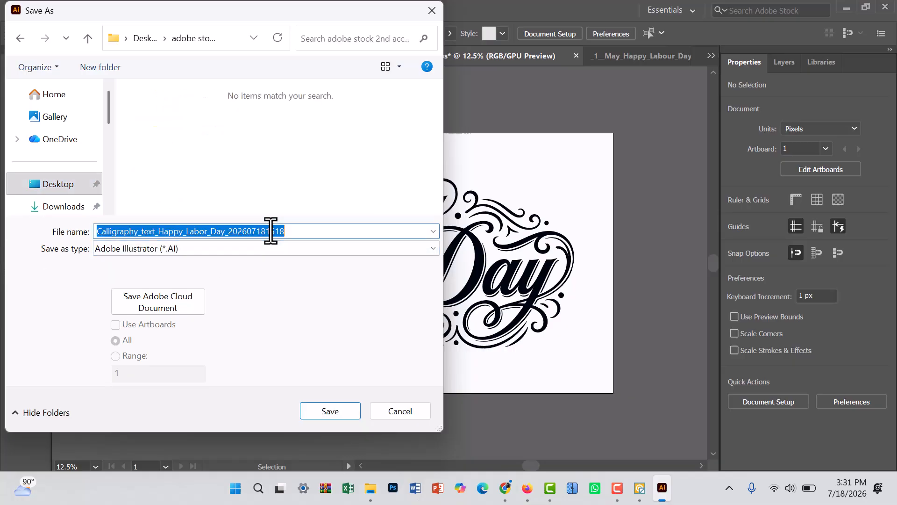
left_click(273, 248)
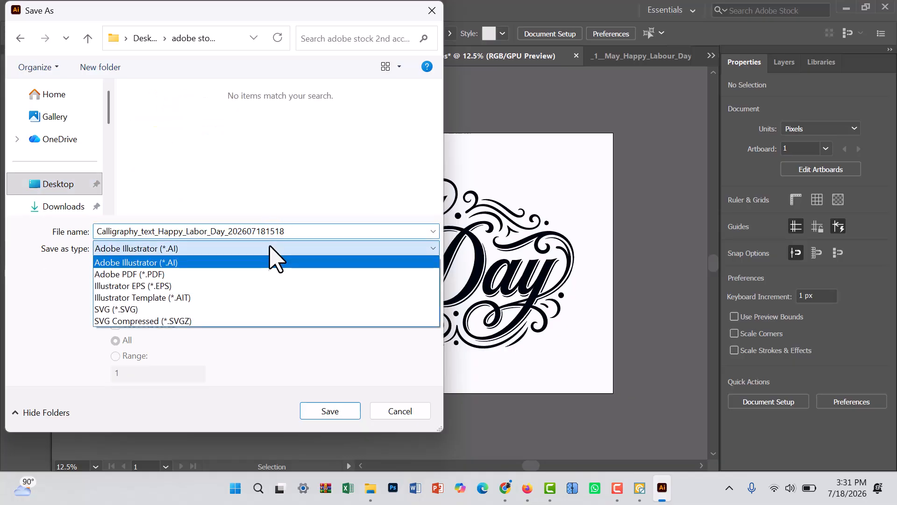
left_click(175, 286)
double_click(140, 231)
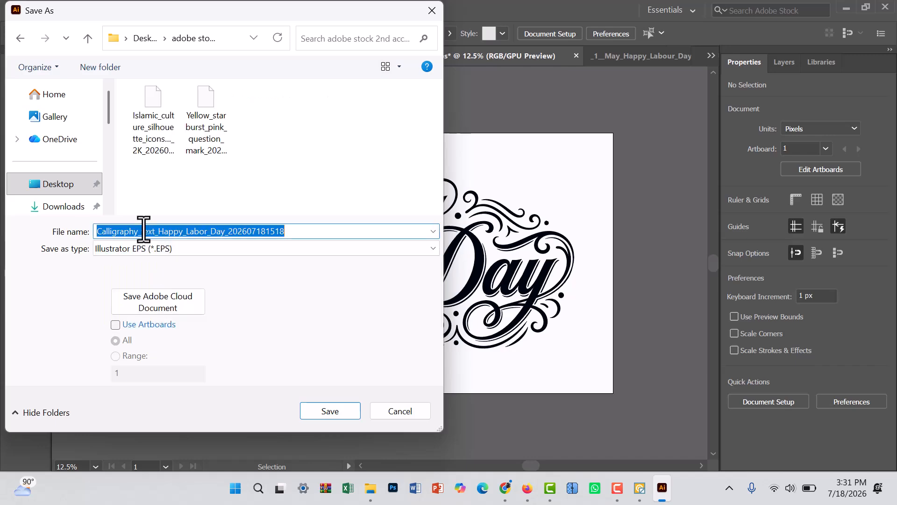
left_click(329, 411)
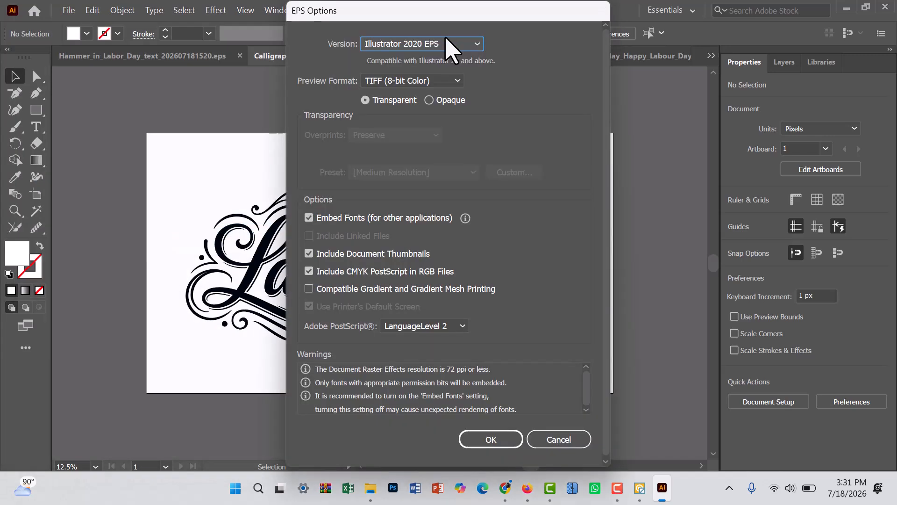
Set the EPS version to Illustrator 10 EPS and accept the options to write the file
left_click(448, 43)
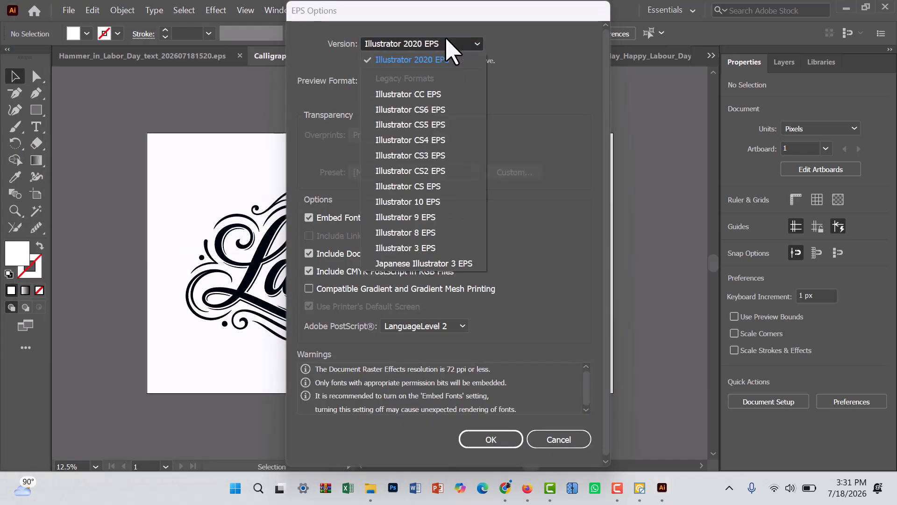
left_click(405, 203)
left_click(488, 429)
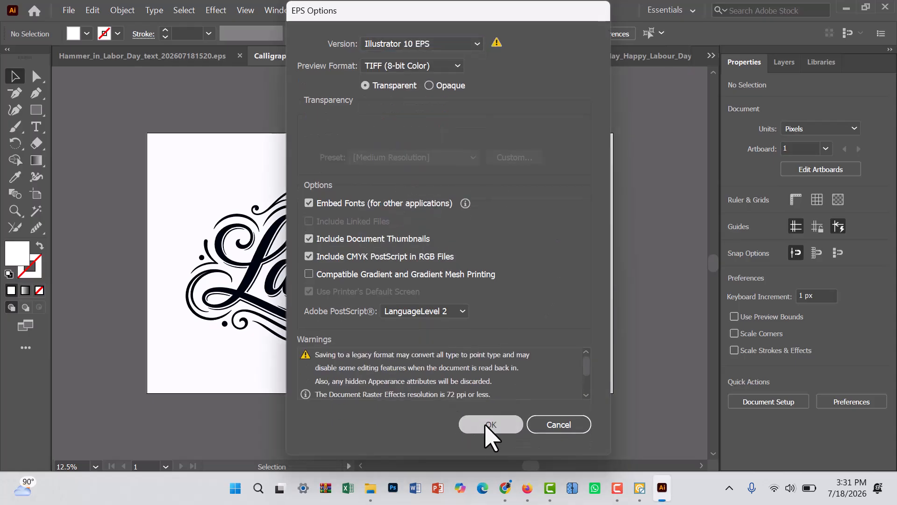
left_click(516, 265)
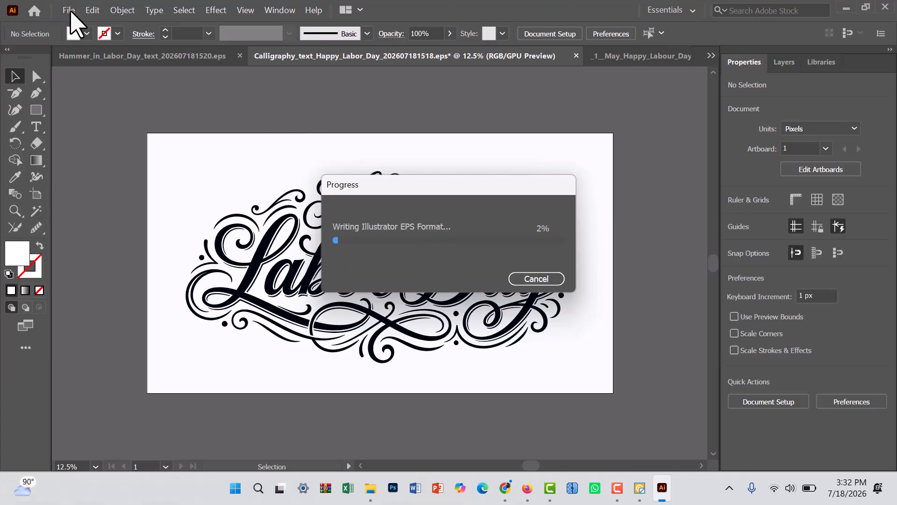
Export the calligraphy design as a JPEG under the same name into the adobe stock 2nd account folder, keeping the offered JPEG options
left_click(69, 11)
mouse_move(223, 289)
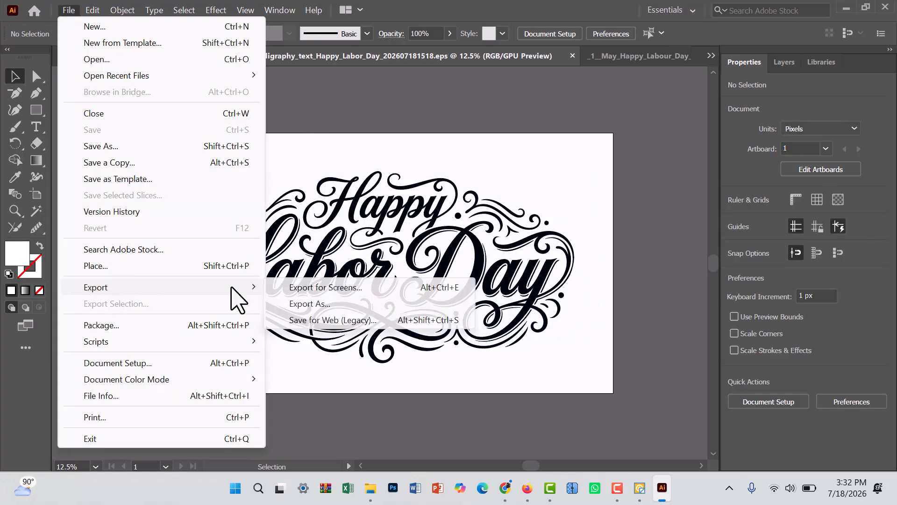
left_click(300, 307)
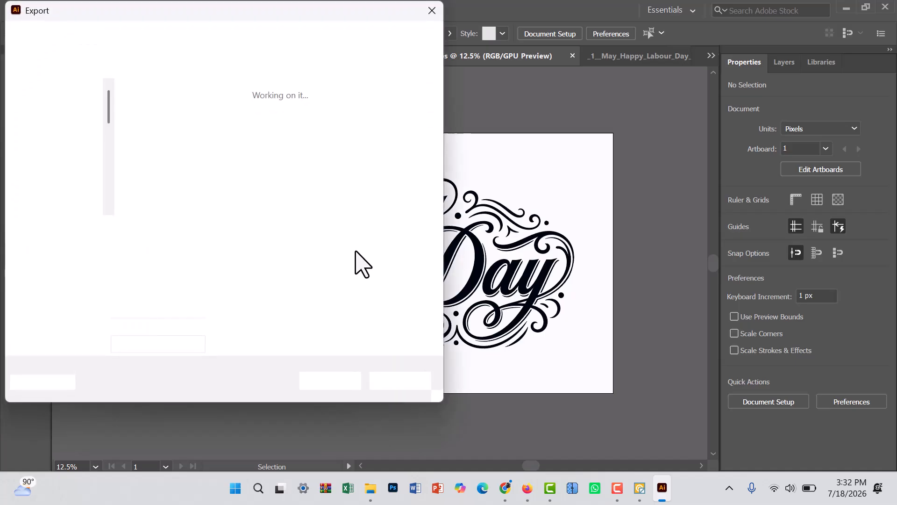
left_click(205, 249)
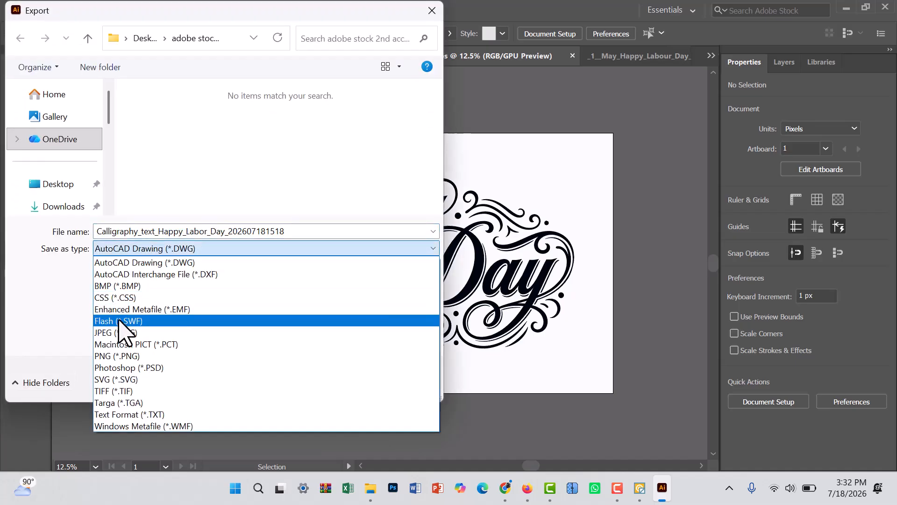
left_click(119, 333)
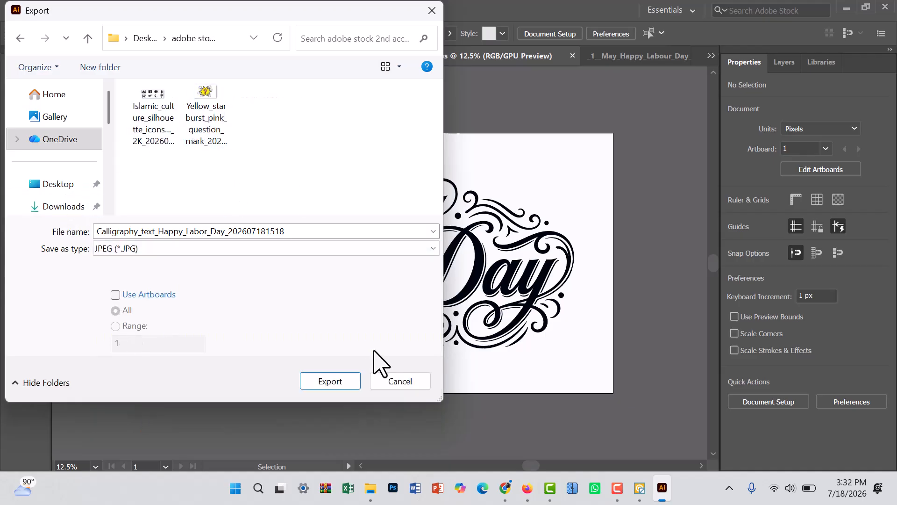
left_click(344, 382)
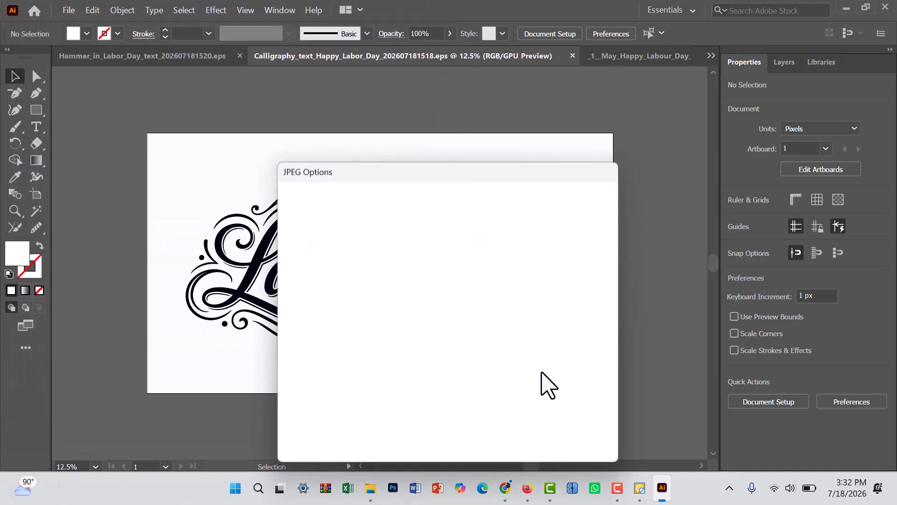
left_click(497, 437)
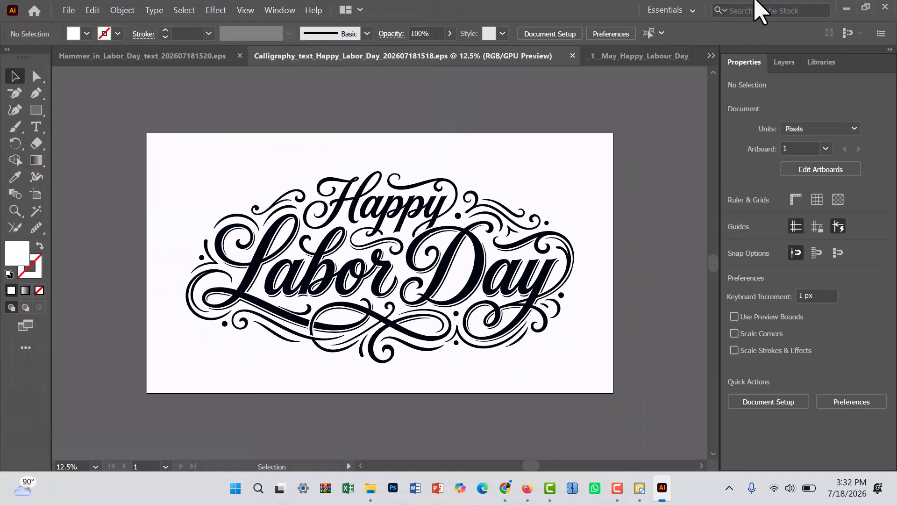
Minimize Illustrator, refresh the desktop and close Vector Magic
left_click(846, 8)
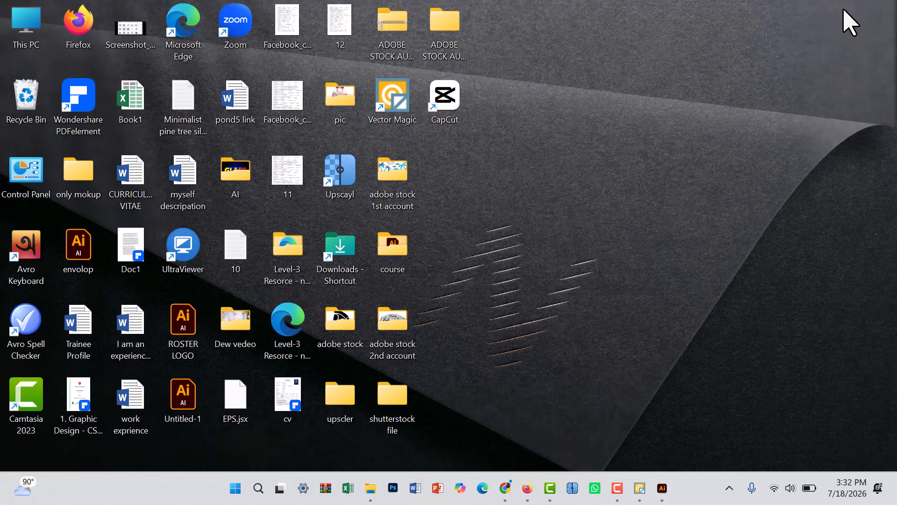
right_click(611, 241)
left_click(676, 282)
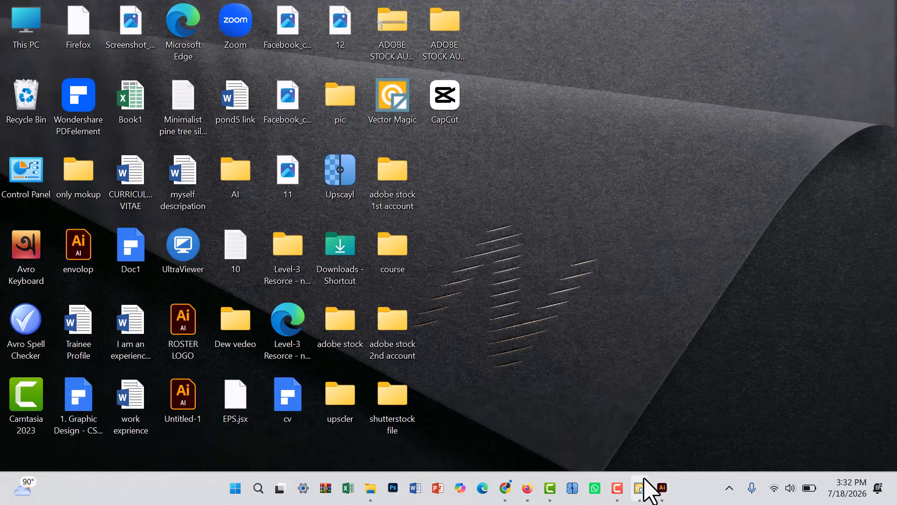
mouse_move(640, 488)
left_click(701, 369)
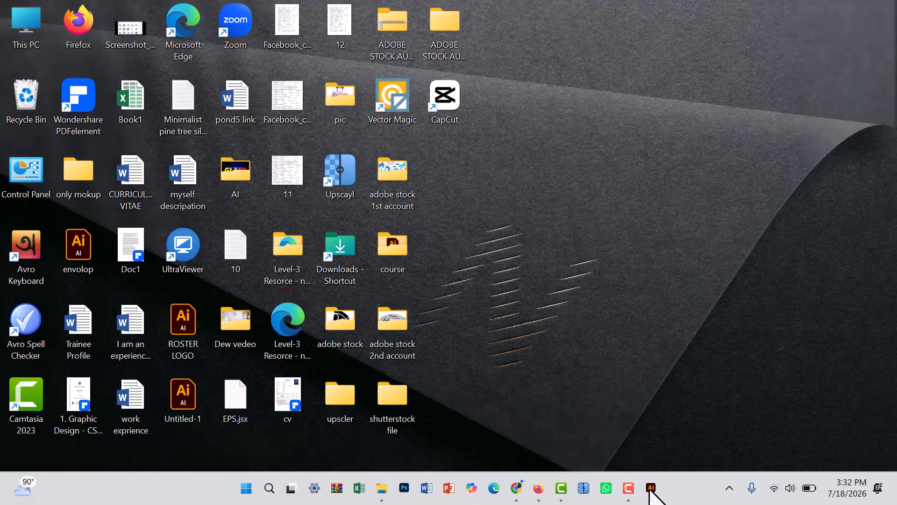
Switch to Chrome and load the calligraphy Happy Labor Day JPEG from Desktop's adobe stock 2nd account folder into the SKILL ITBD metadata generator
mouse_move(541, 498)
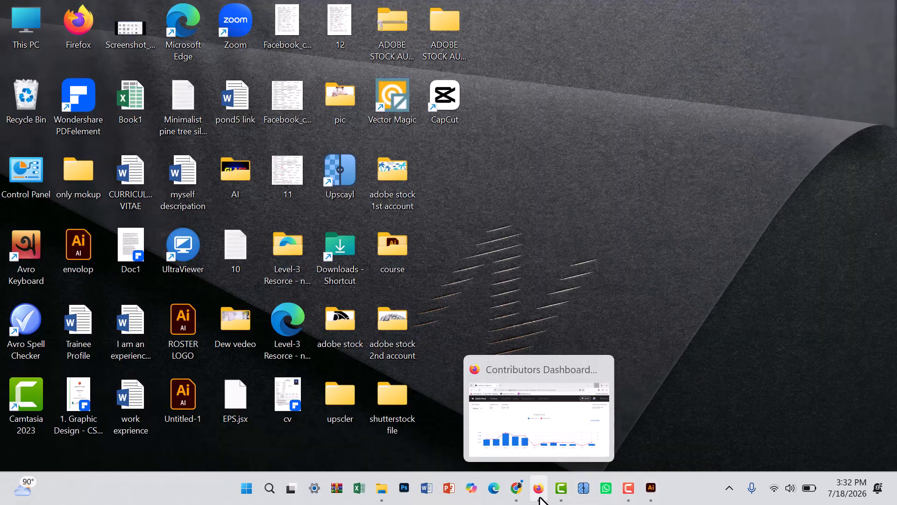
mouse_move(516, 489)
left_click(511, 425)
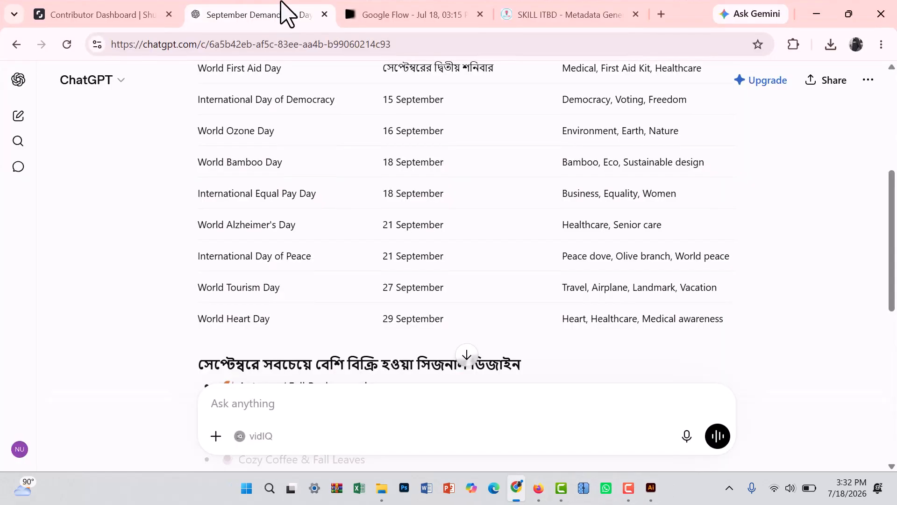
left_click(533, 13)
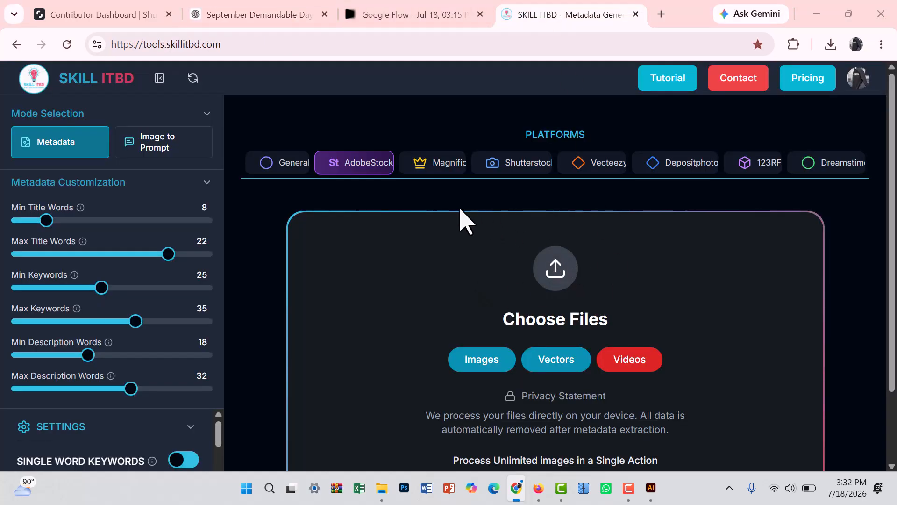
left_click(526, 264)
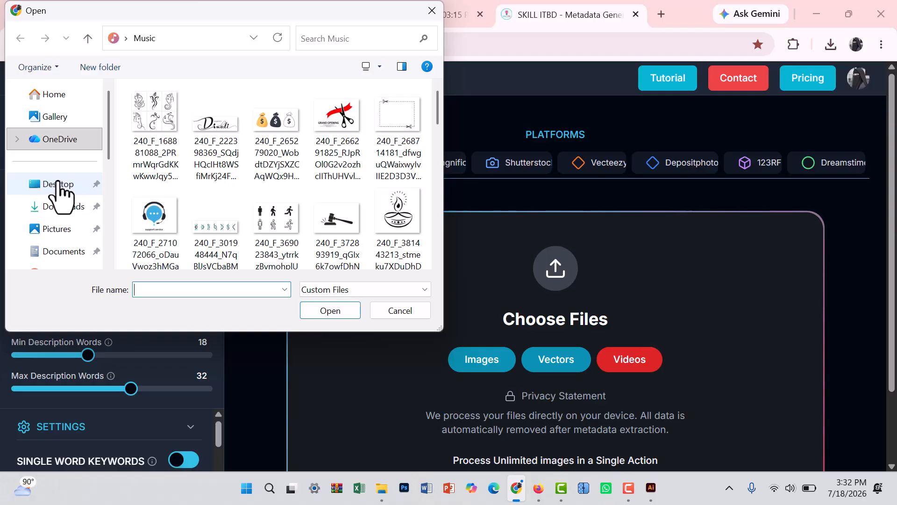
left_click(60, 189)
double_click(285, 170)
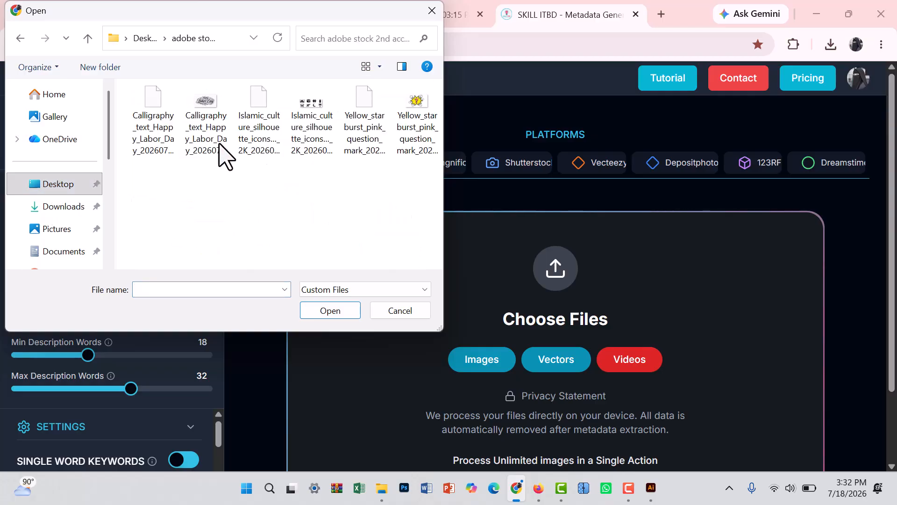
left_click(210, 118)
left_click(330, 315)
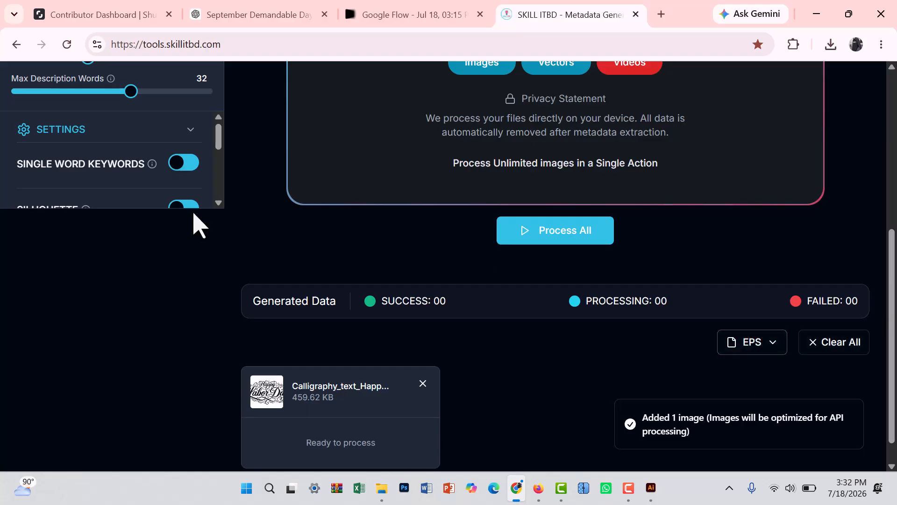
Set both minimum and maximum keywords to 50 and start processing the uploaded image's metadata
scroll(196, 220, "up", 4)
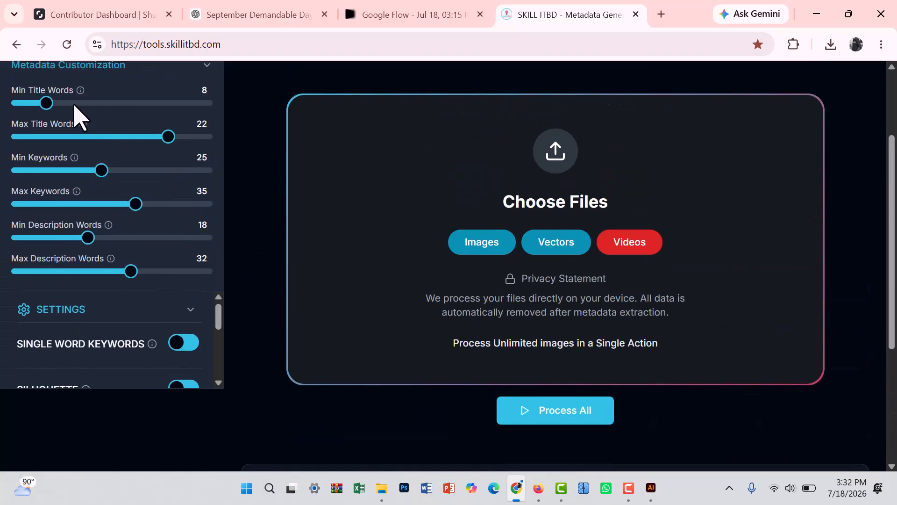
left_click_drag(150, 177, 226, 172)
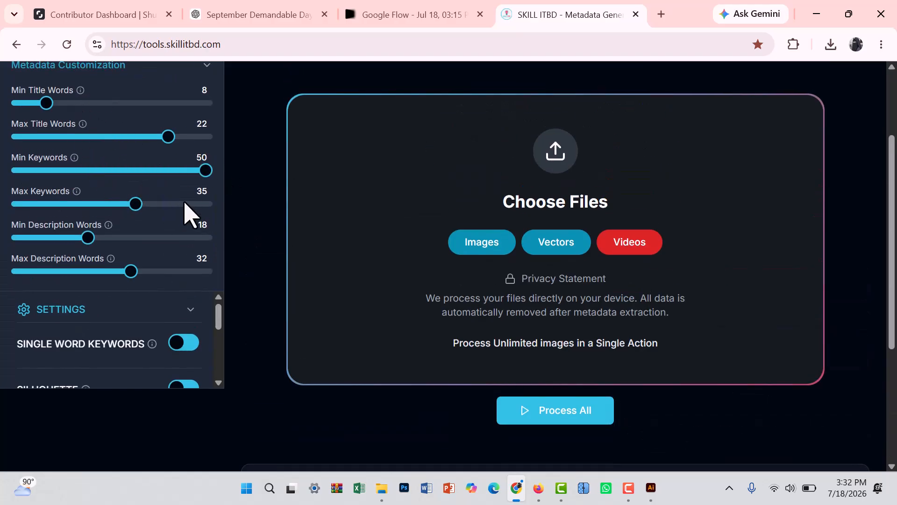
left_click_drag(184, 204, 224, 210)
left_click(565, 414)
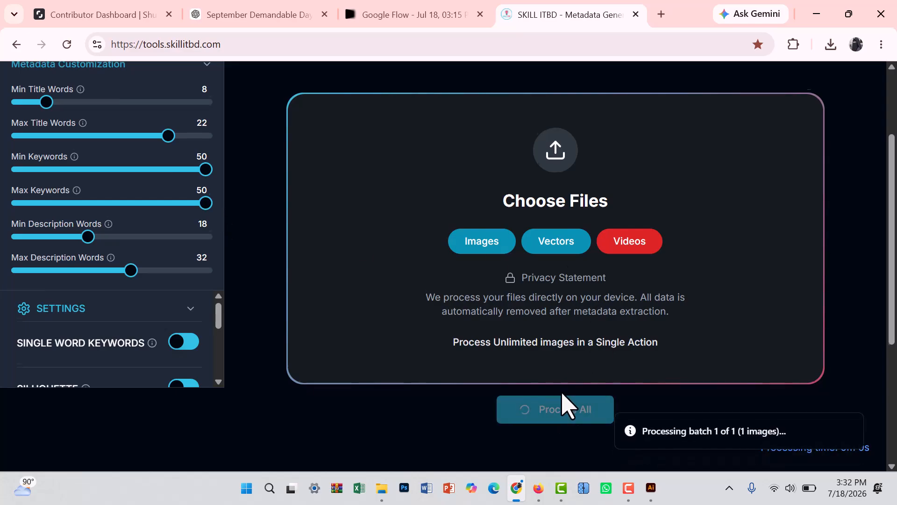
scroll(570, 383, "down", 3)
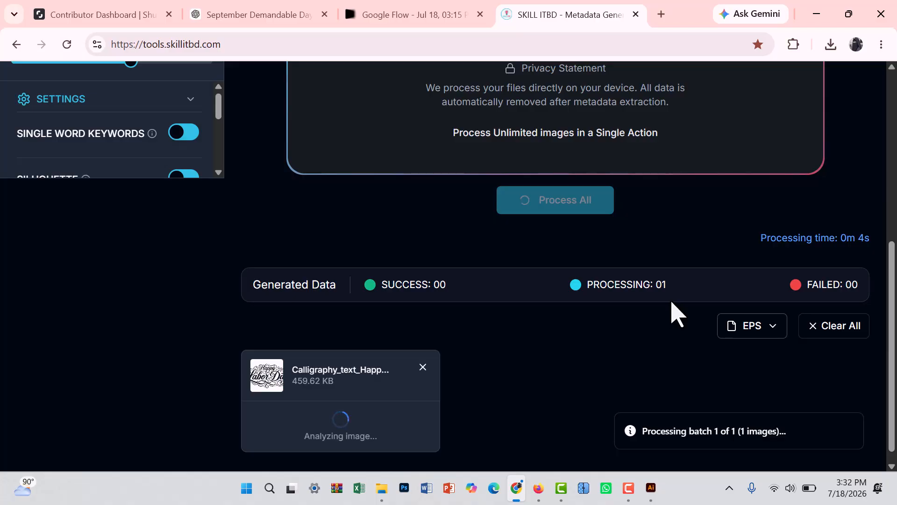
Switch to Firefox and upload the calligraphy Happy Labor Day EPS from Desktop's adobe stock 2nd account folder to Adobe Stock
mouse_move(539, 488)
left_click(537, 441)
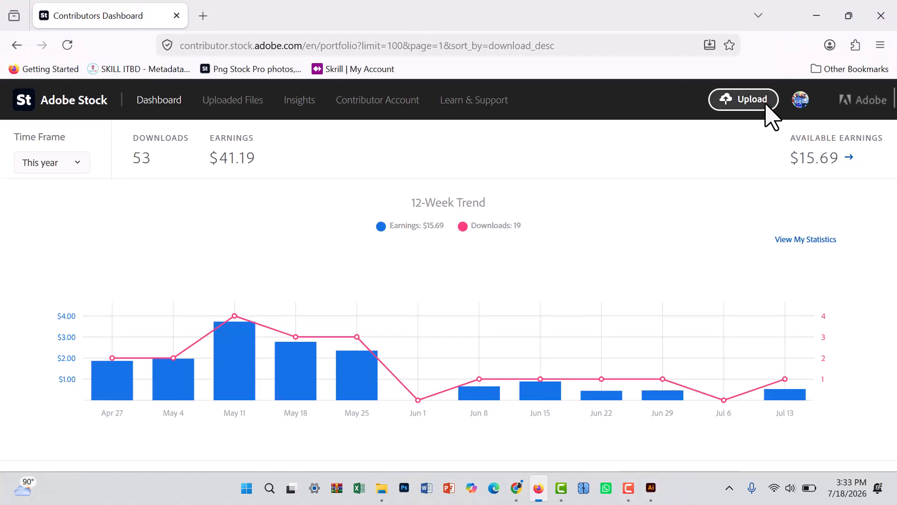
left_click(764, 105)
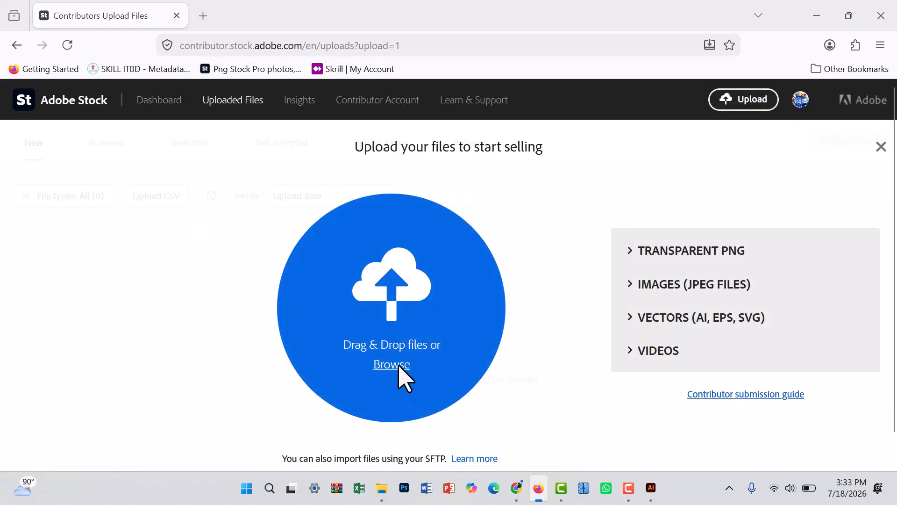
left_click(400, 366)
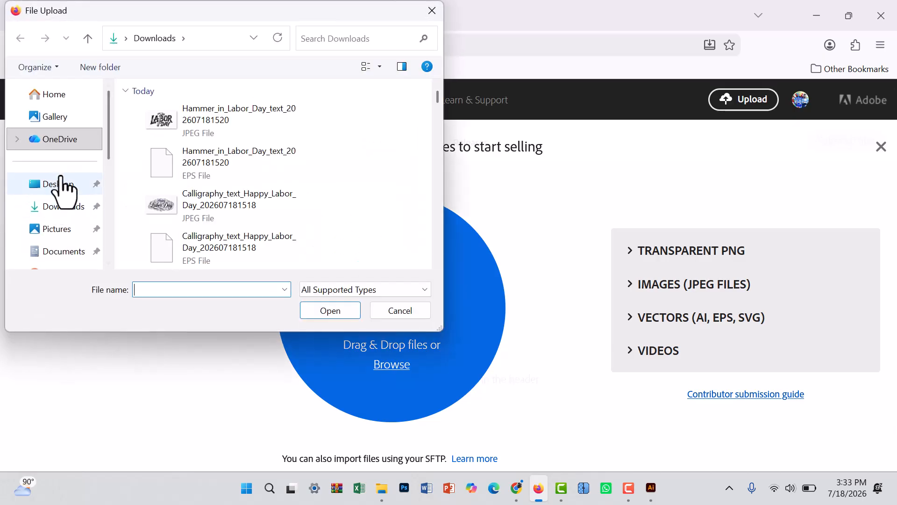
left_click(55, 186)
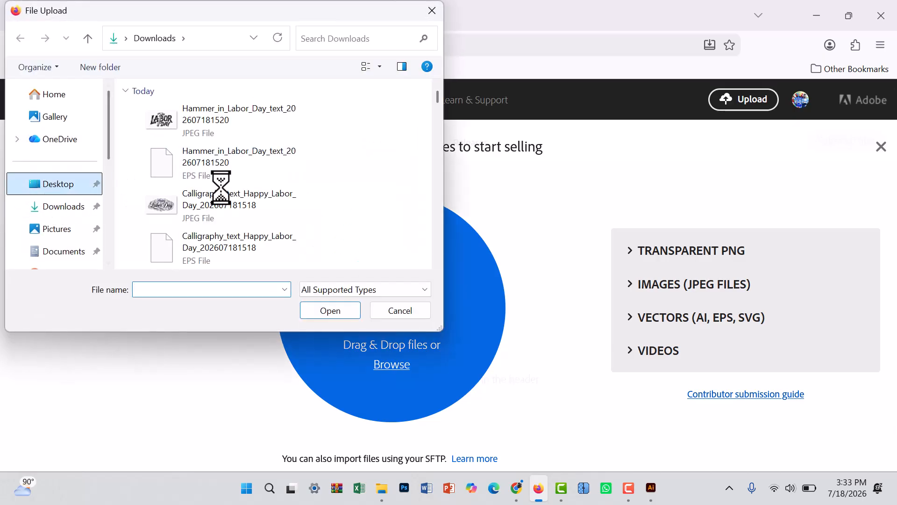
double_click(239, 176)
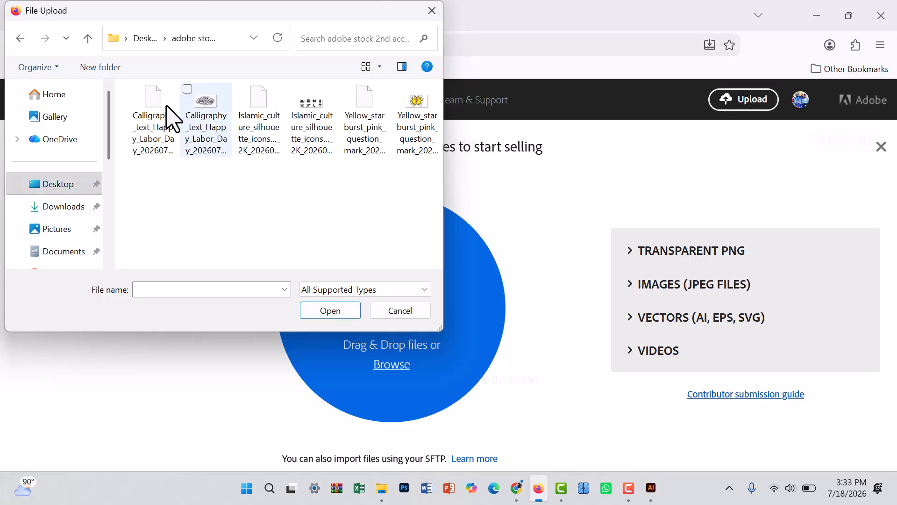
left_click(129, 108)
left_click(315, 311)
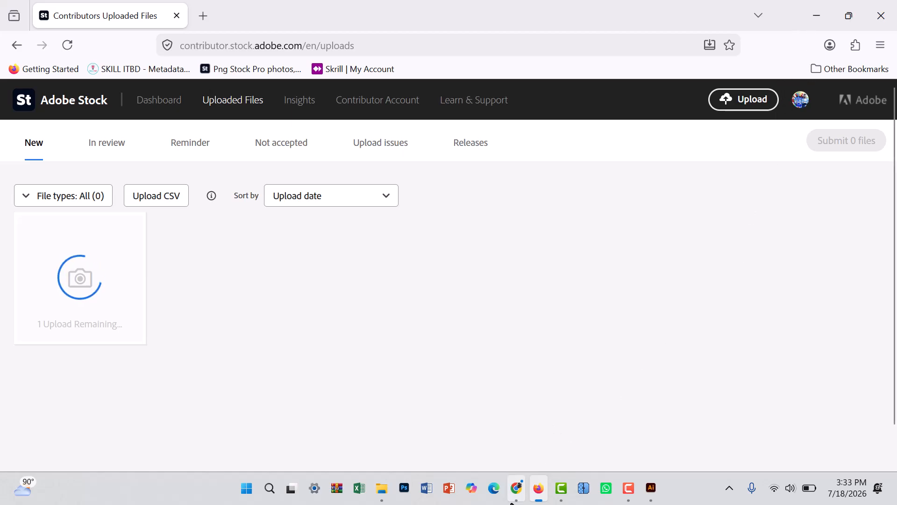
Switch to Chrome, review the generated metadata for the calligraphy design and copy its title
mouse_move(514, 487)
left_click(517, 431)
scroll(516, 372, "down", 7)
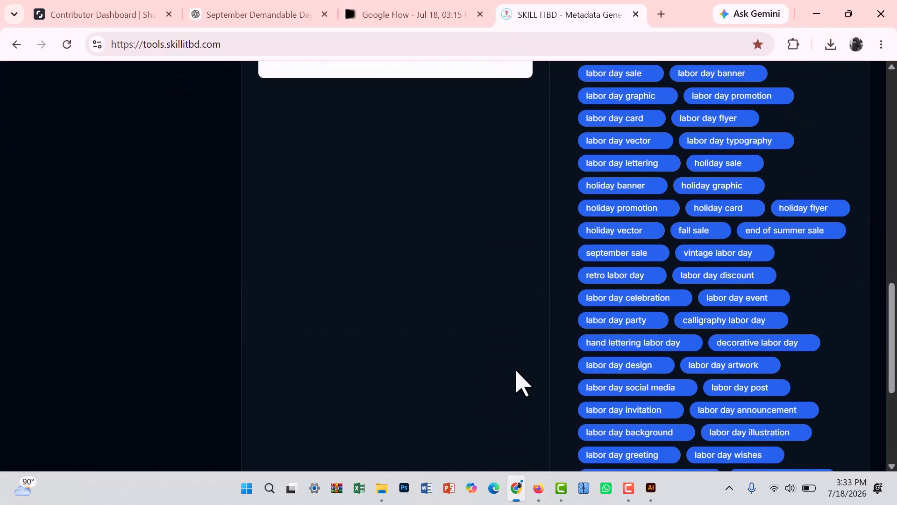
scroll(515, 371, "up", 2)
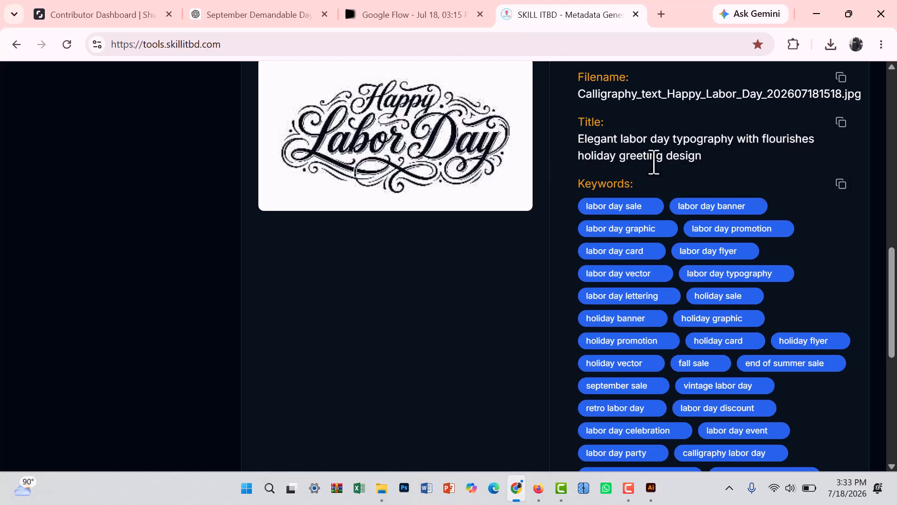
scroll(695, 180, "down", 8)
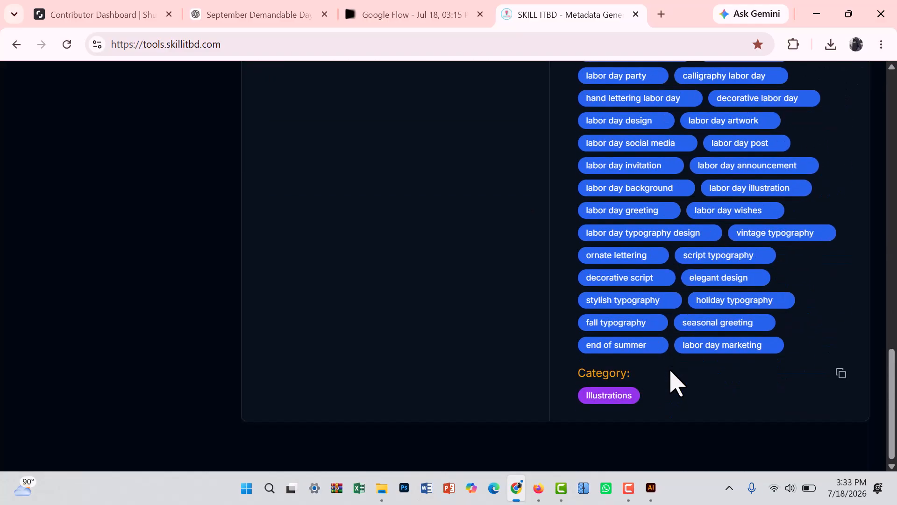
scroll(673, 380, "up", 1)
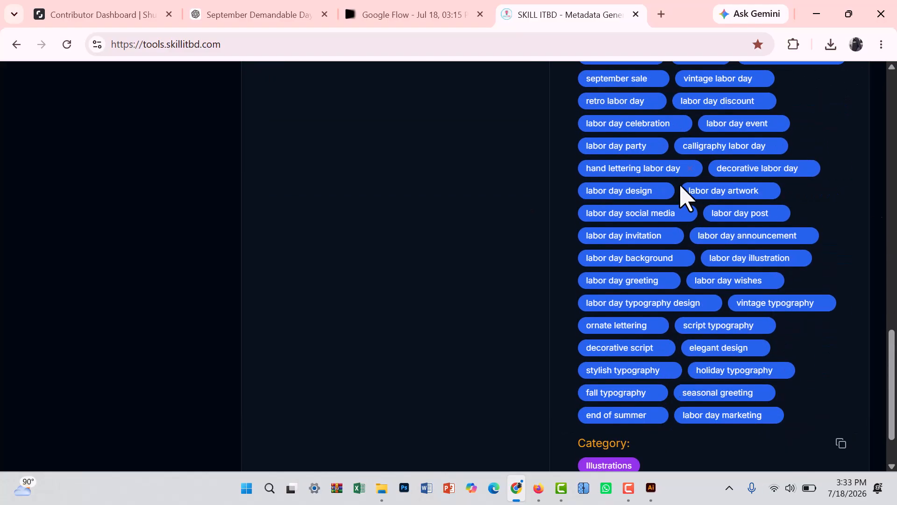
scroll(709, 200, "up", 10)
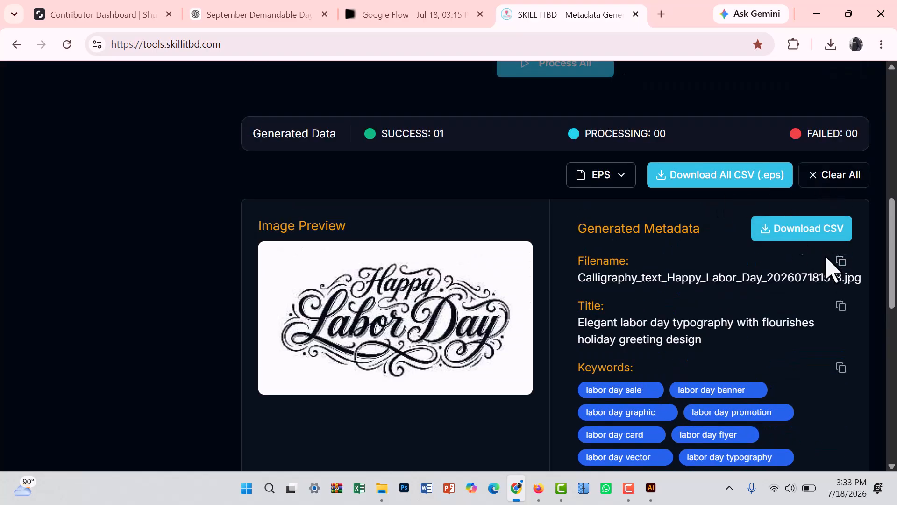
left_click(841, 306)
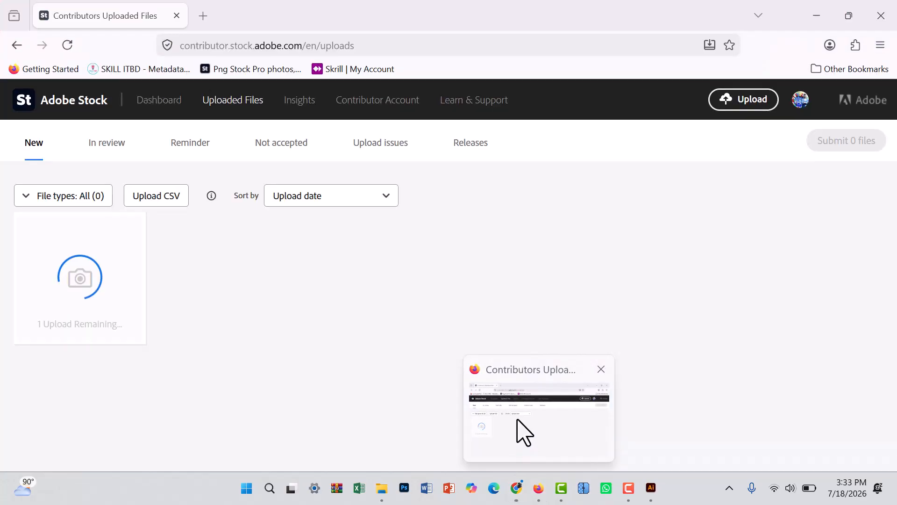
Return to Firefox and mark the Labor Day vector as created using generative AI tools with fictional people and property
left_click(528, 428)
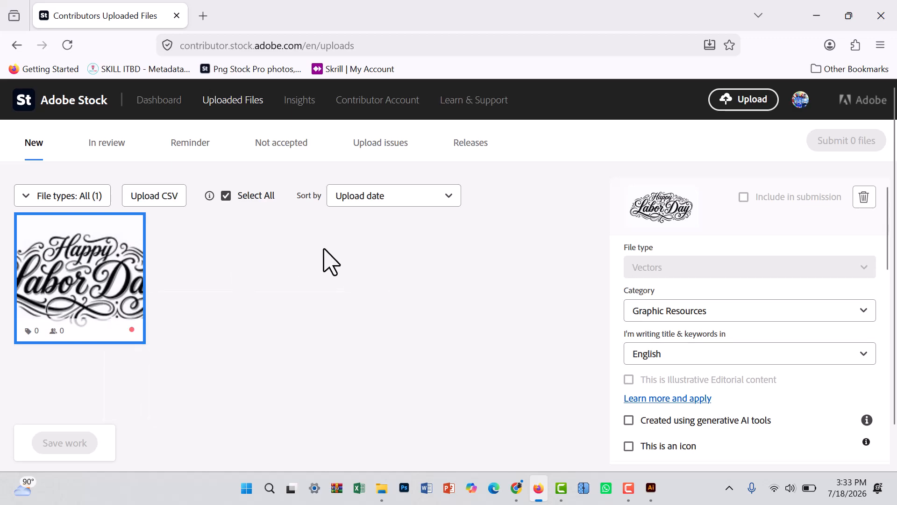
scroll(644, 370, "down", 3)
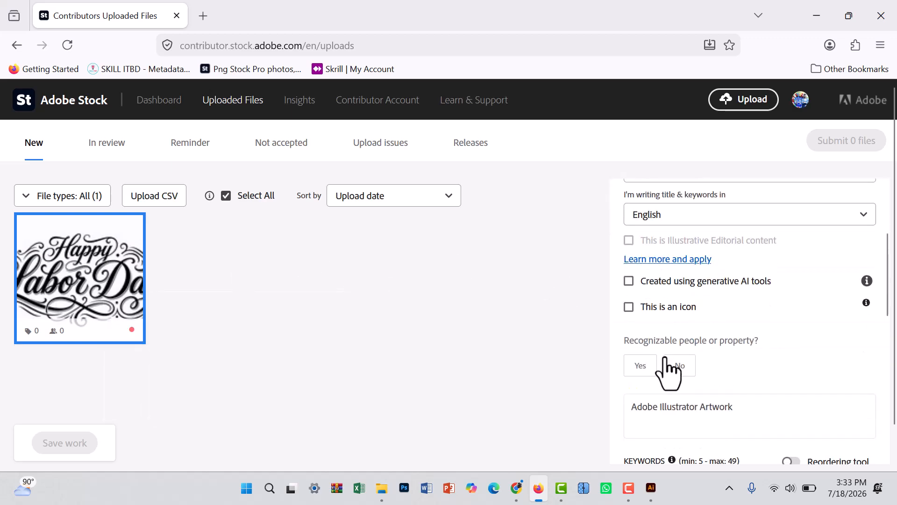
left_click(629, 275)
scroll(632, 286, "down", 2)
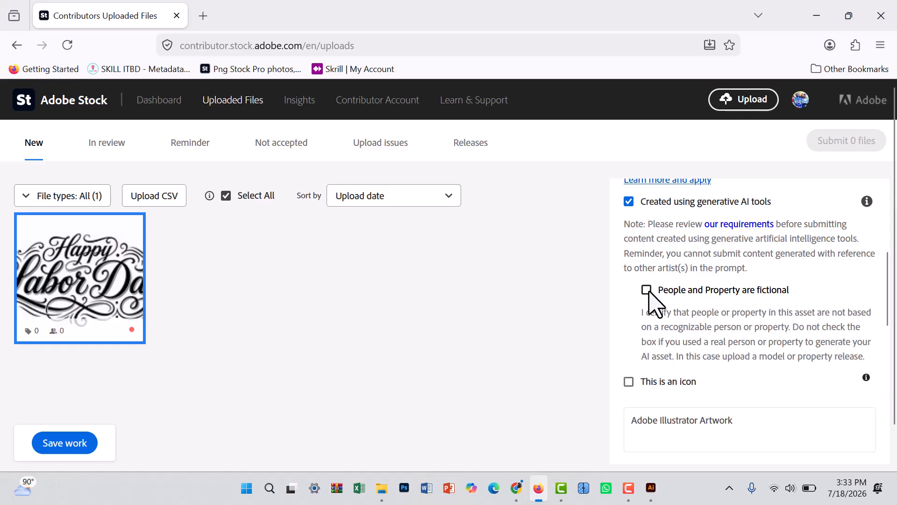
left_click(647, 289)
Replace the file's default title with the copied "Elegant labor day typography with flourishes holiday greeting design"
scroll(649, 299, "down", 5)
left_click(756, 217)
key("ctrl+a")
right_click(633, 210)
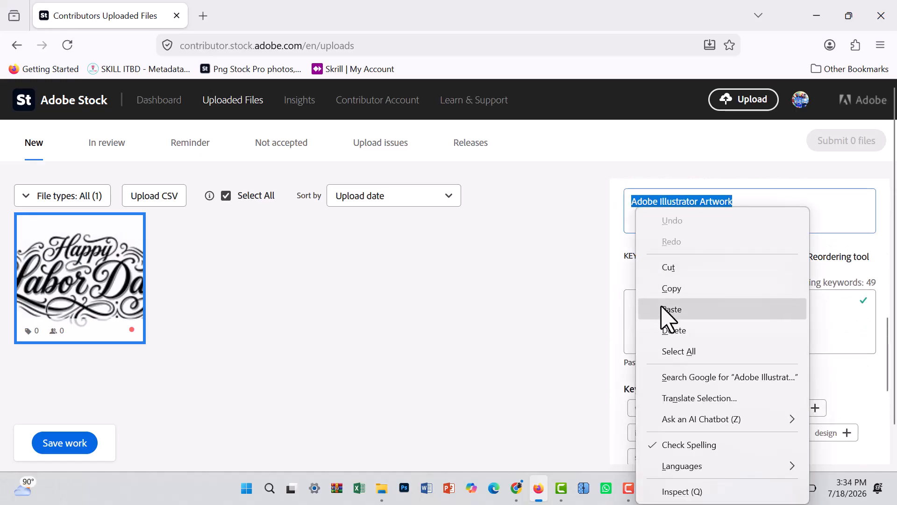
left_click(663, 307)
Copy the generated keywords from the SKILL ITBD page in Chrome into the file's Adobe Stock keywords and save the work
scroll(666, 326, "down", 3)
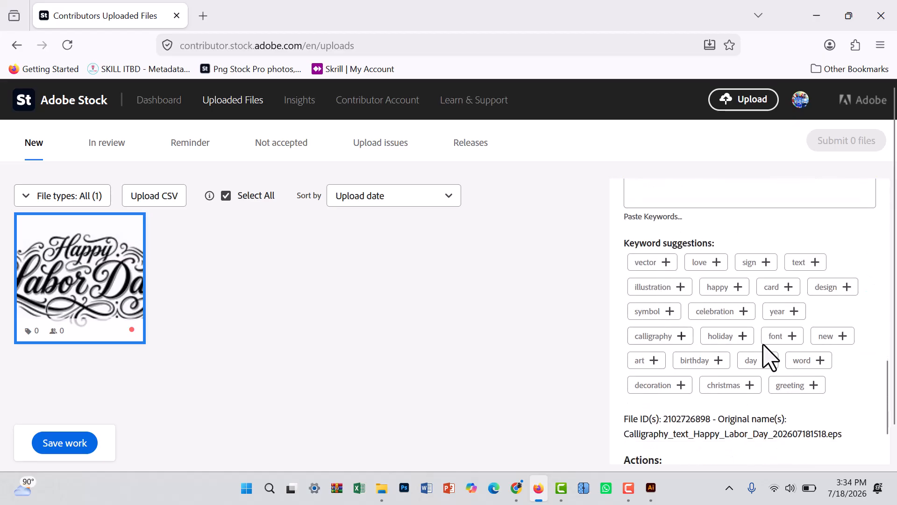
mouse_move(516, 484)
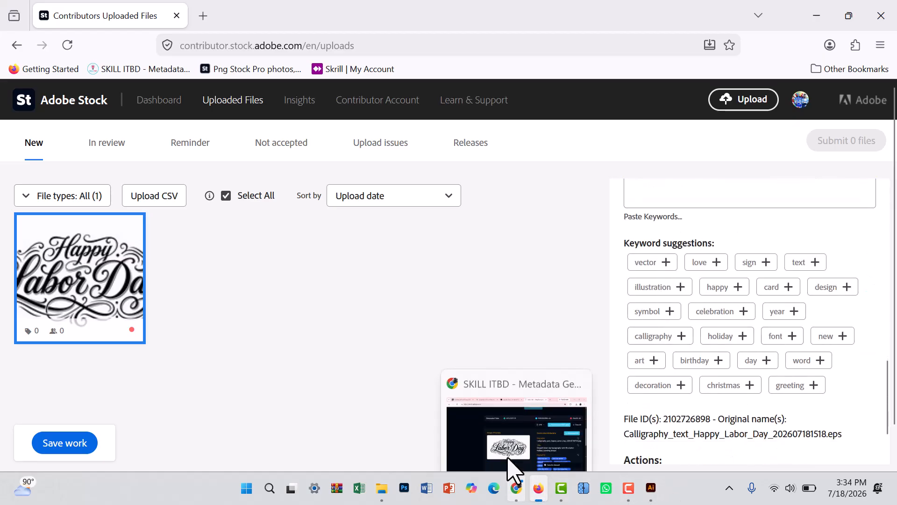
left_click(512, 444)
left_click(841, 368)
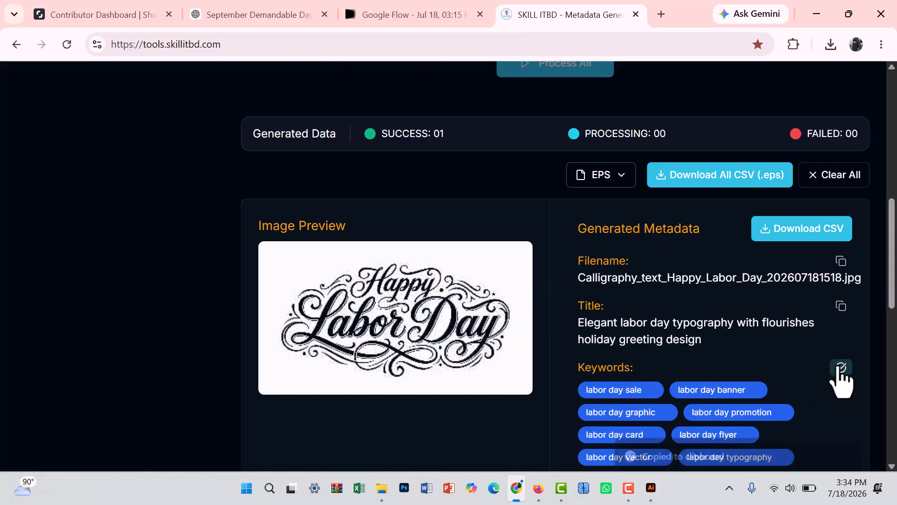
mouse_move(533, 498)
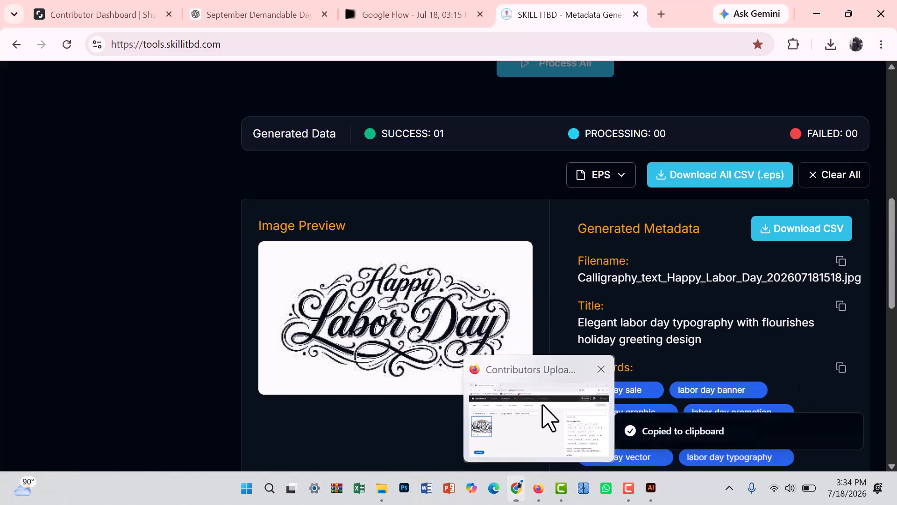
left_click(547, 414)
scroll(767, 273, "up", 5)
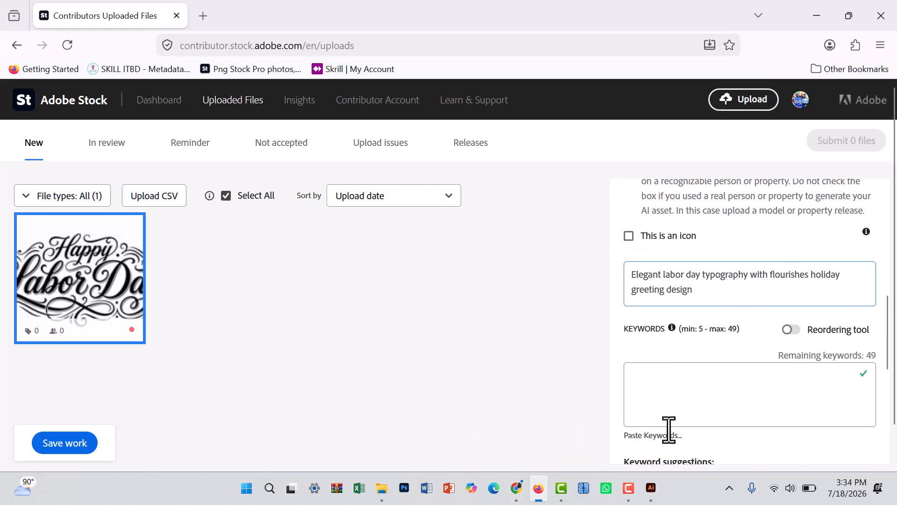
right_click(651, 387)
left_click(687, 232)
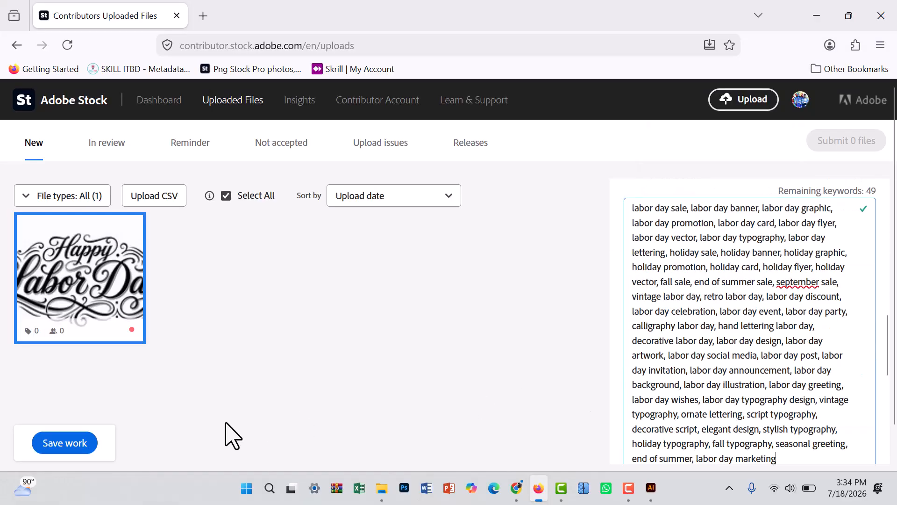
left_click(63, 444)
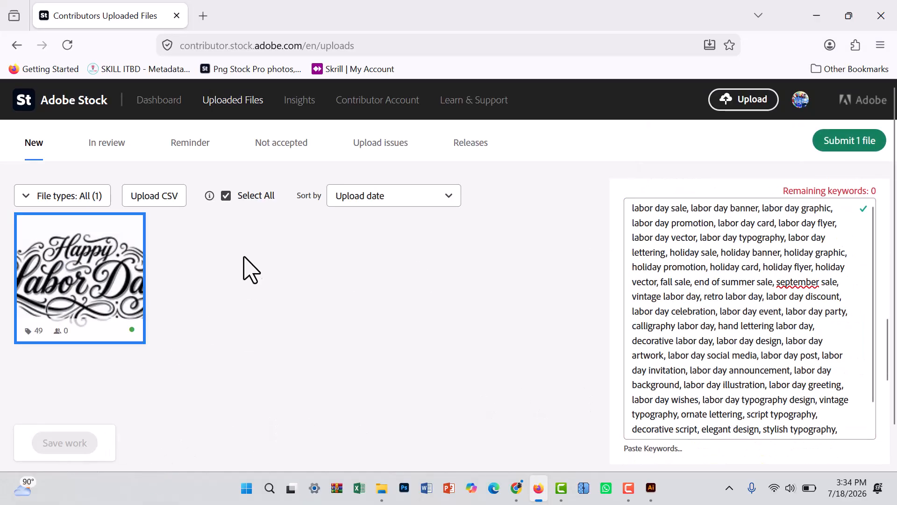
Submit the Labor Day vector to Adobe Stock for review, choosing the cat image in the human verification
scroll(645, 337, "up", 5)
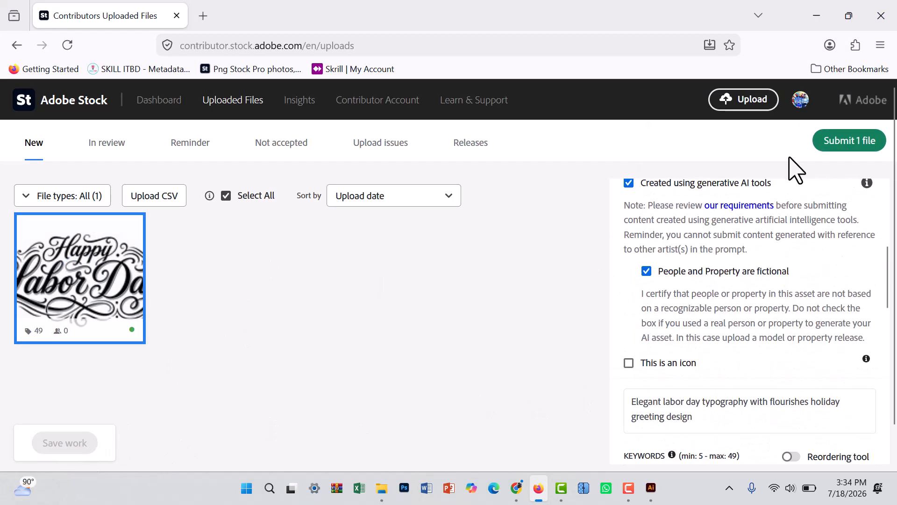
left_click(868, 142)
left_click(279, 228)
left_click(279, 338)
left_click(486, 395)
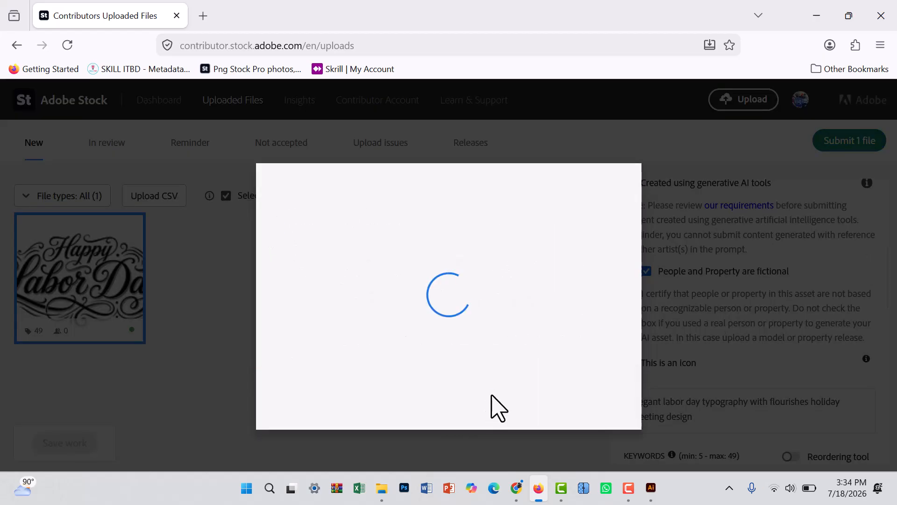
left_click(554, 389)
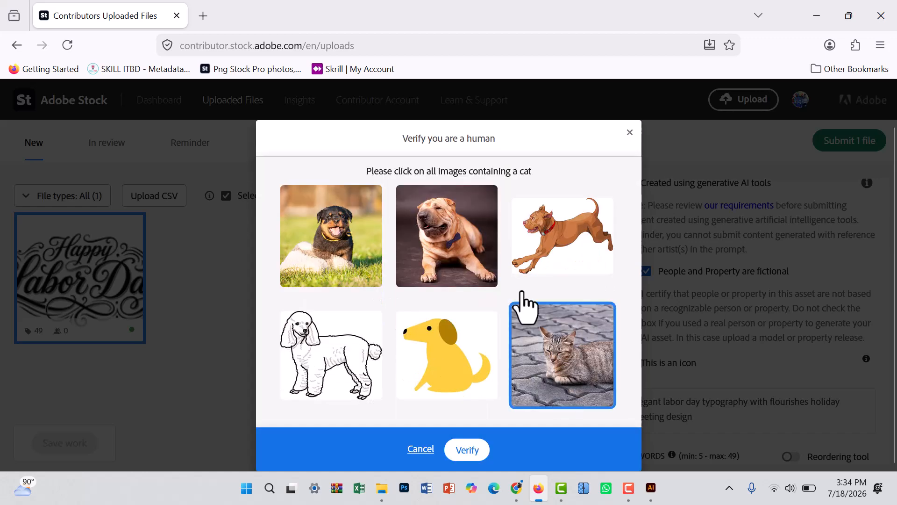
left_click(466, 449)
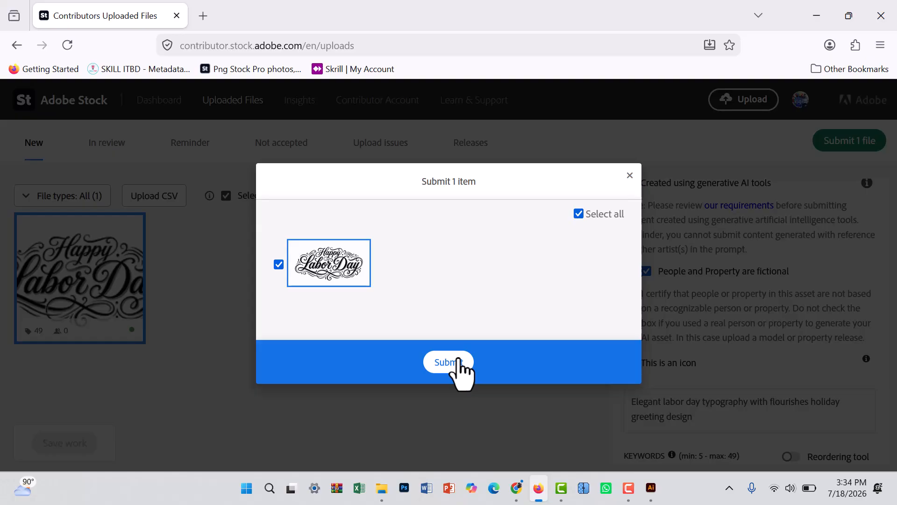
left_click(458, 362)
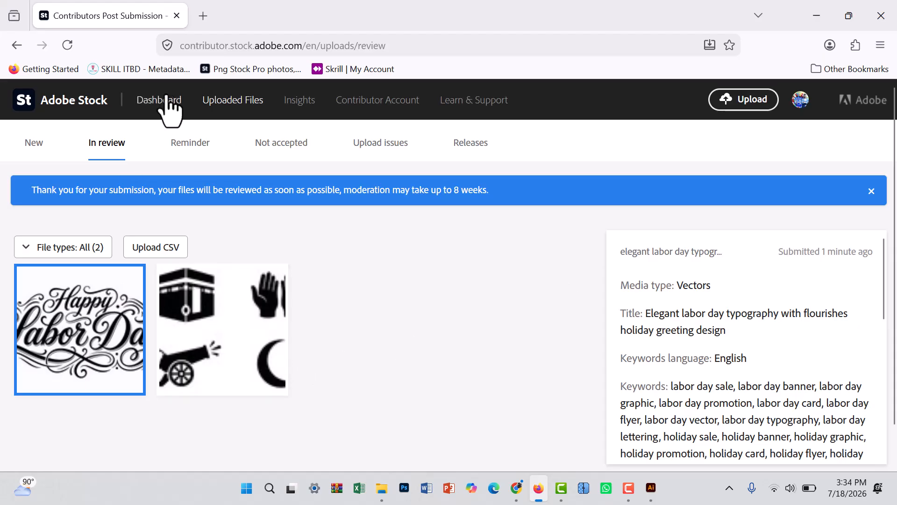
Open the Adobe Stock dashboard and minimize the Firefox and Chrome windows
left_click(151, 108)
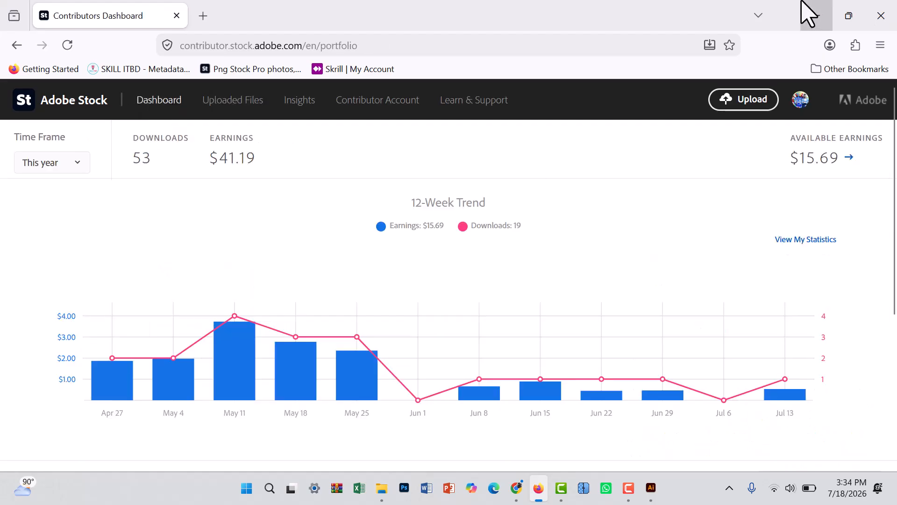
left_click(813, 16)
left_click(817, 24)
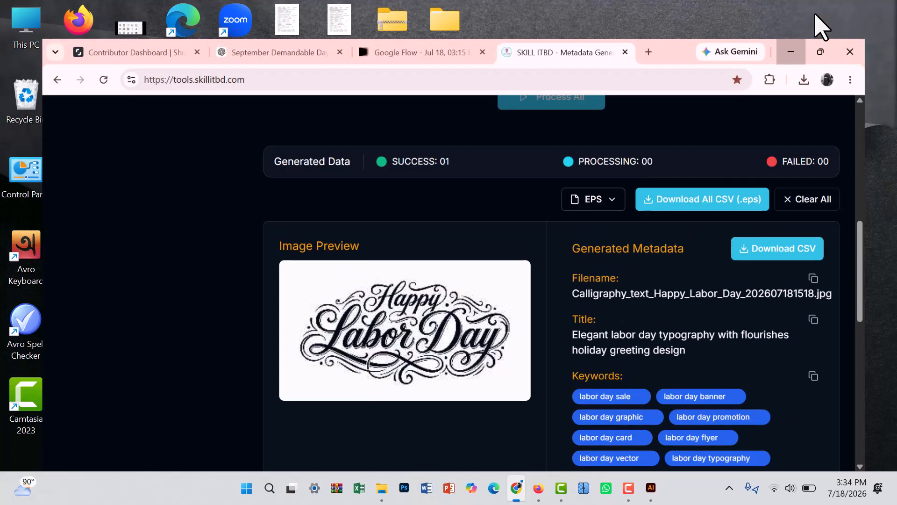
Refresh the desktop and close the Chrome window
right_click(669, 265)
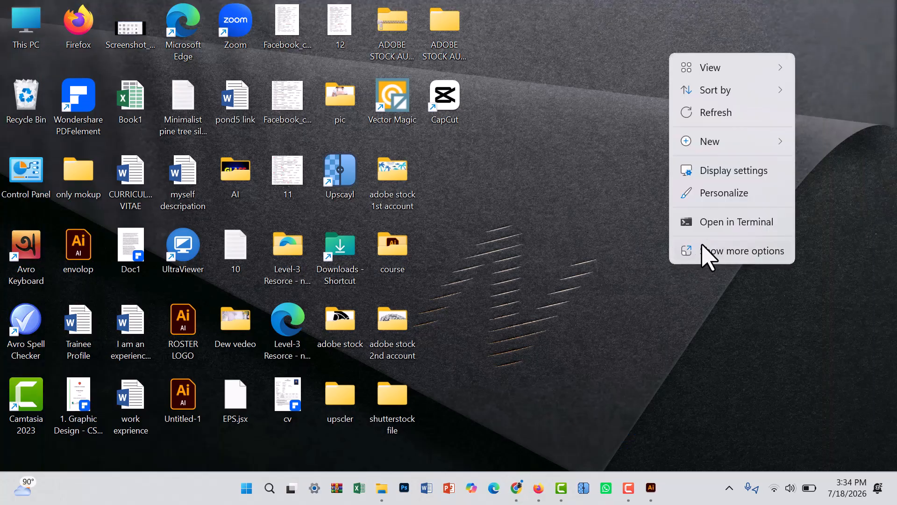
left_click(727, 113)
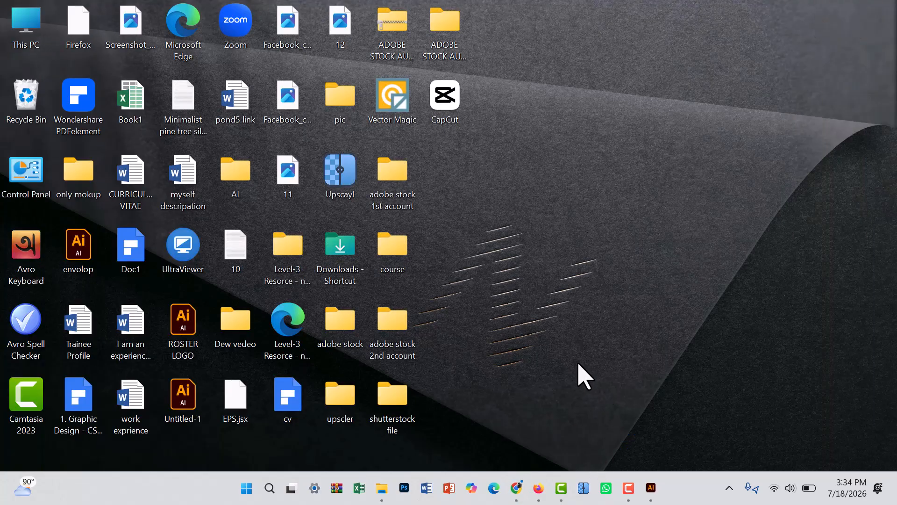
mouse_move(516, 475)
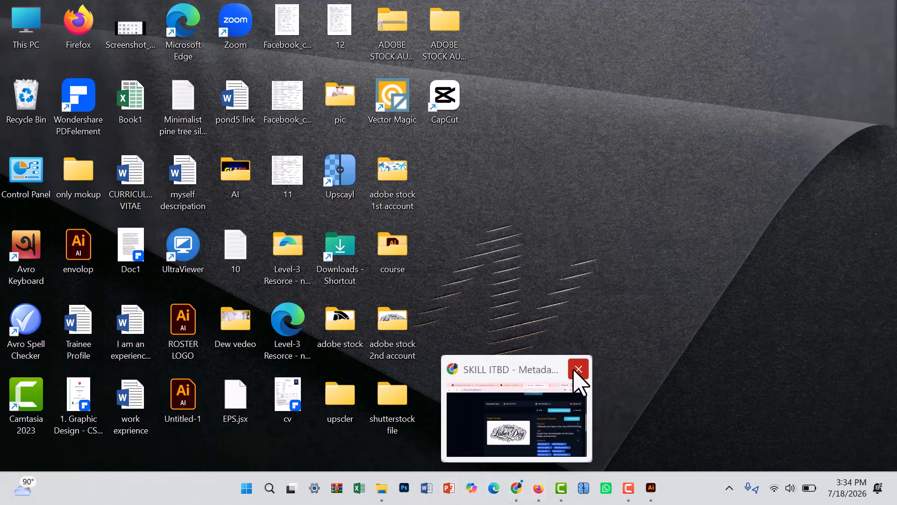
left_click(576, 370)
mouse_move(538, 498)
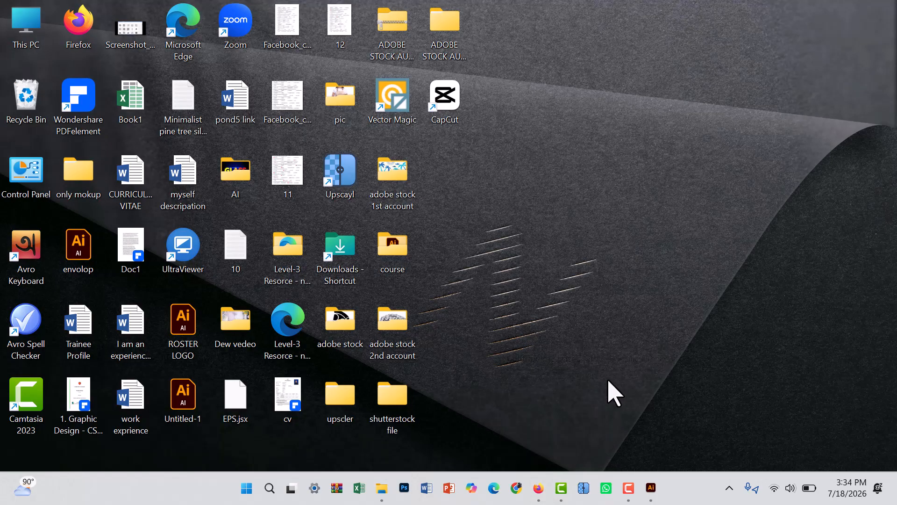
mouse_move(629, 486)
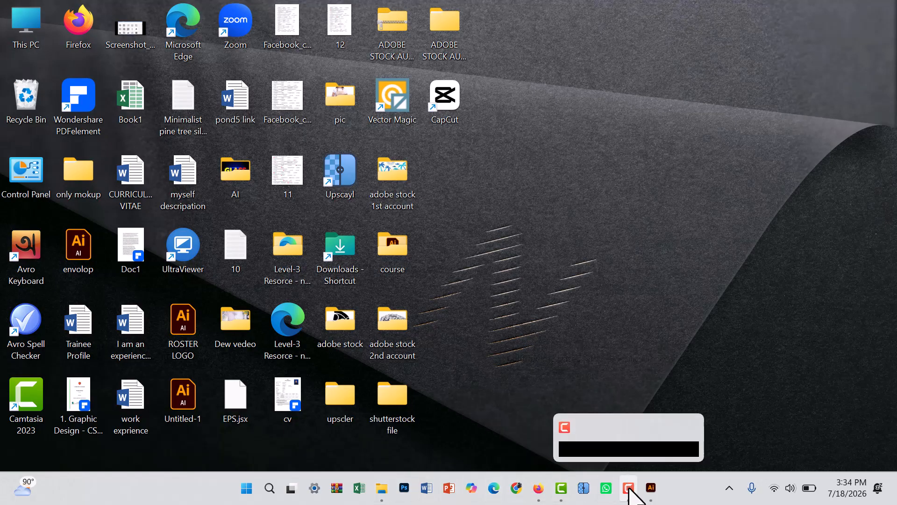